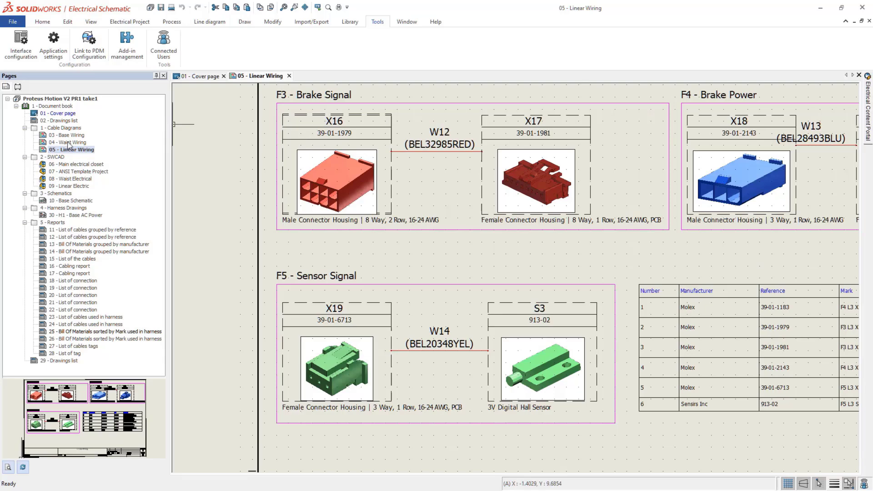
Open the 04 - Waist Wiring drawing and bring its whole sheet into view.
double_click(69, 143)
scroll(385, 158, down, 4)
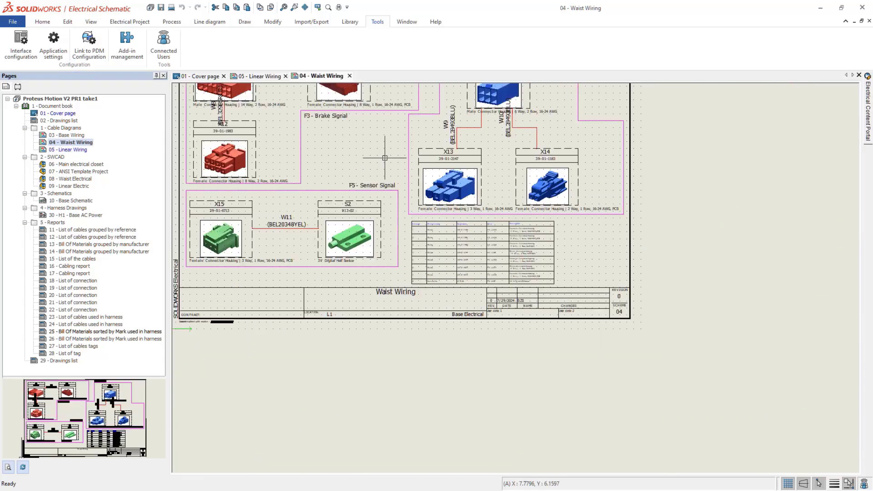
middle_drag(276, 137, 355, 239)
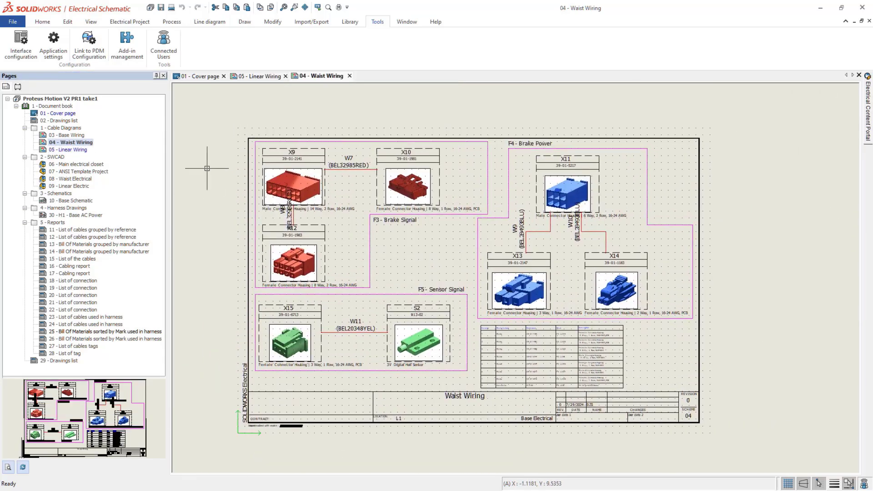
Close the Cover page, Waist Wiring and Linear Wiring drawings together.
shift+click(68, 150)
ctrl+click(68, 113)
right_click(67, 114)
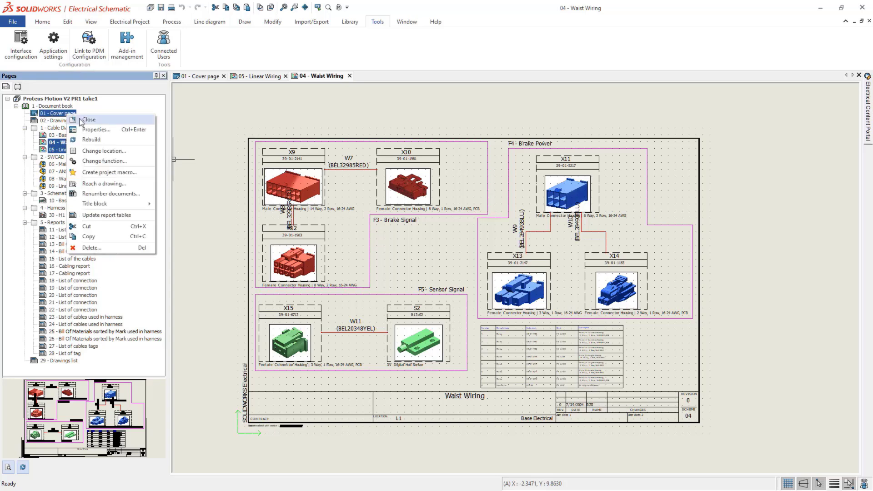
click(87, 120)
Enable zoom to fit when opening a drawing in the interface configuration preferences.
click(256, 22)
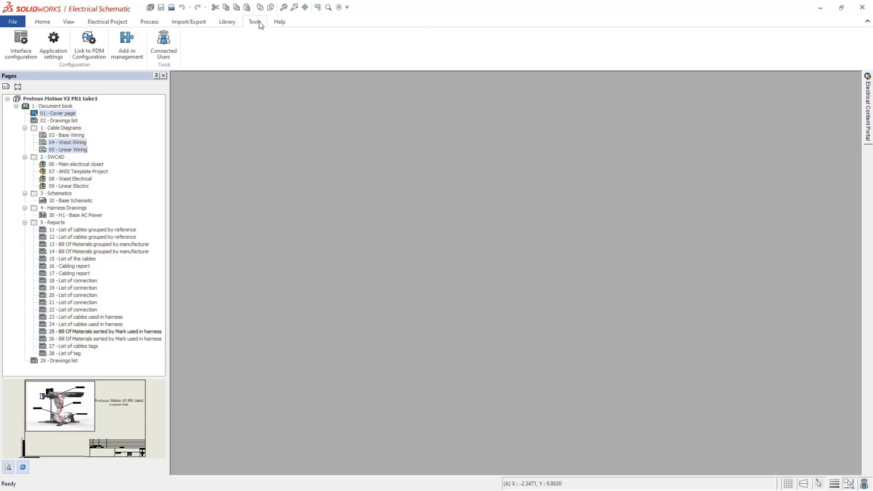
click(20, 44)
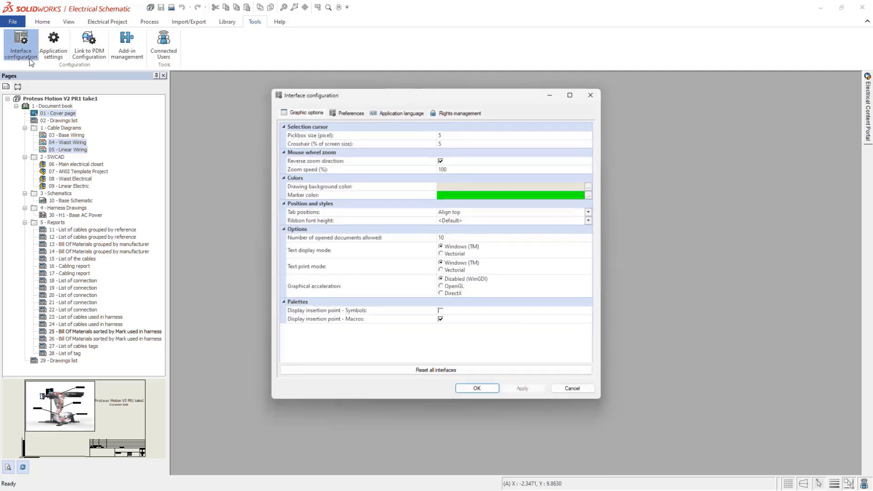
click(347, 112)
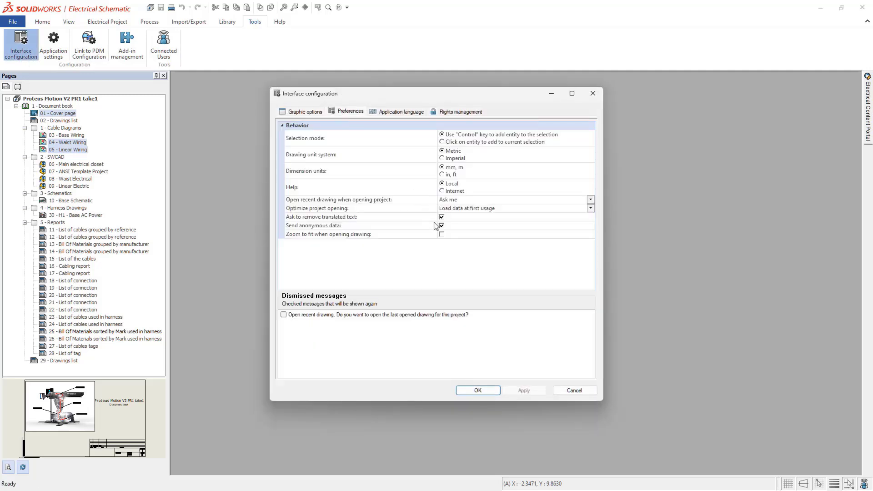
click(441, 234)
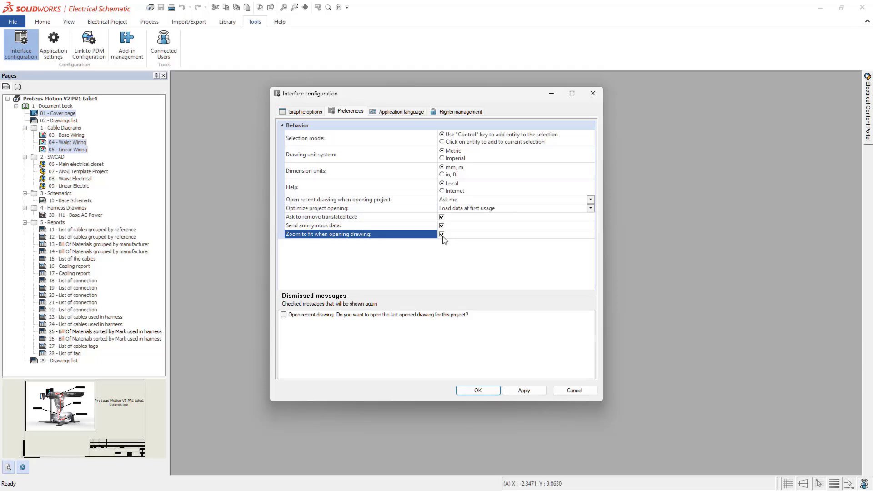
click(489, 390)
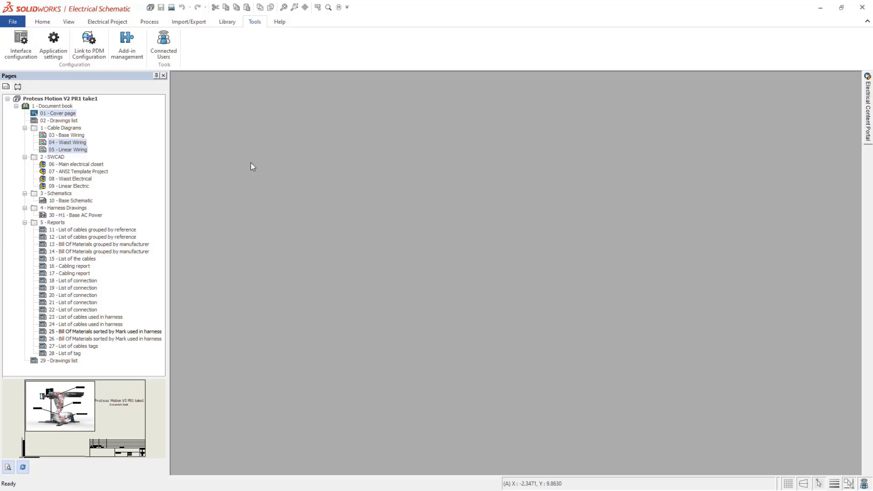
Open the cover page, the Linear, Waist and Base Wiring drawings, report 15 - List of the cables, and bill of materials 25.
double_click(69, 115)
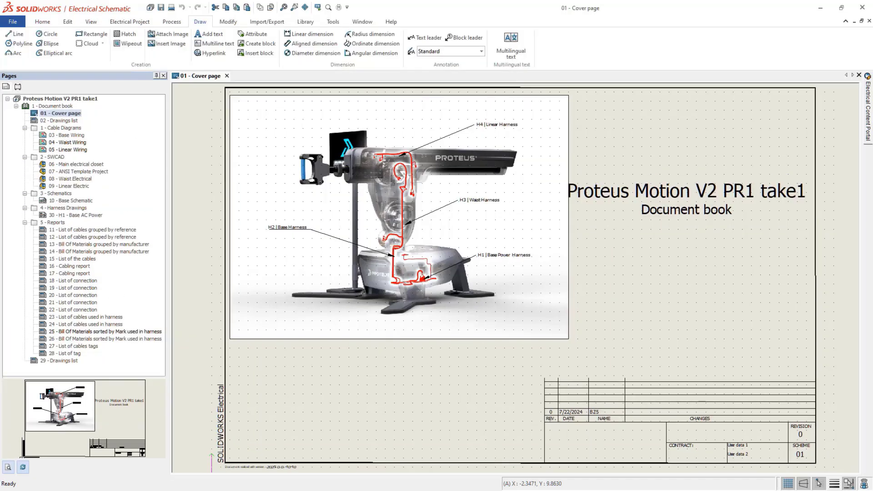
double_click(74, 151)
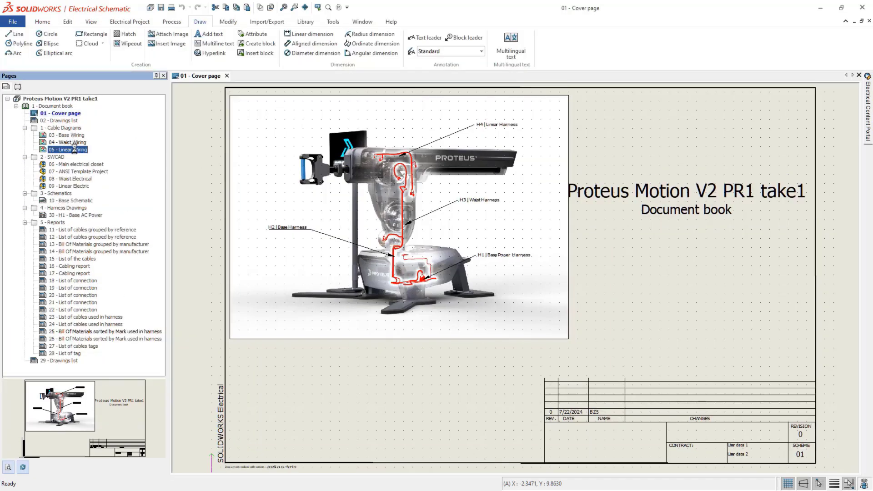
double_click(74, 142)
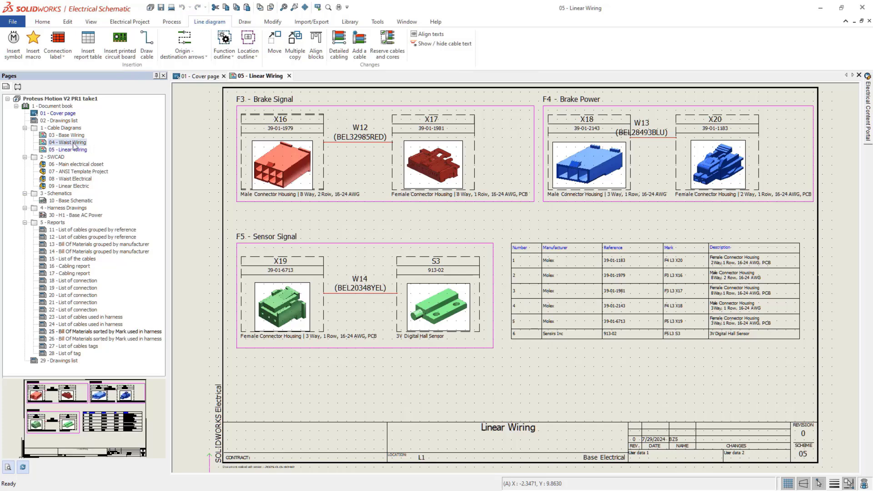
double_click(74, 135)
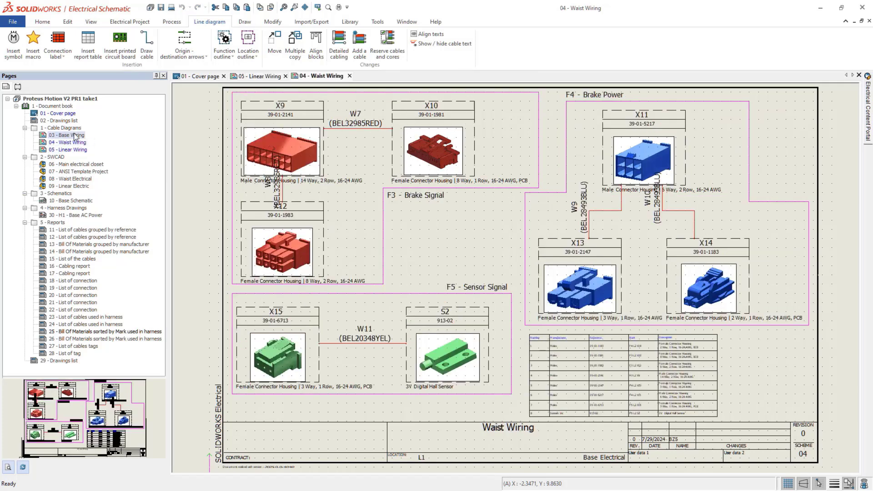
double_click(86, 258)
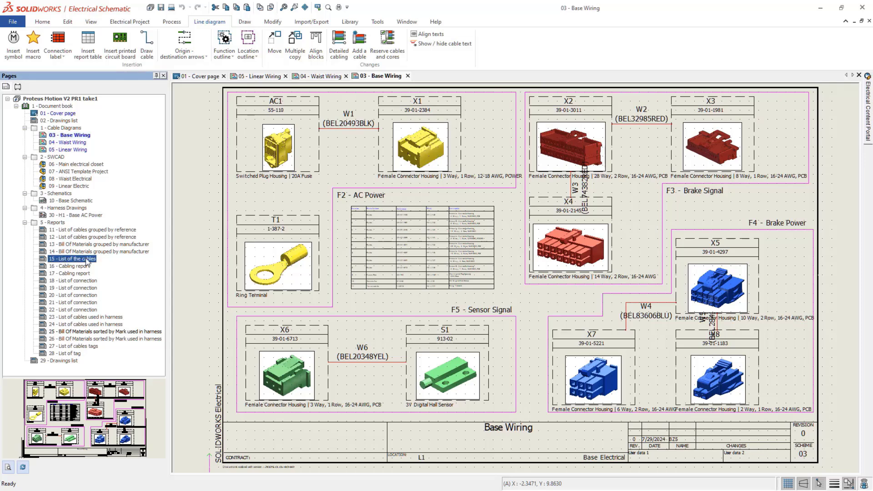
double_click(111, 331)
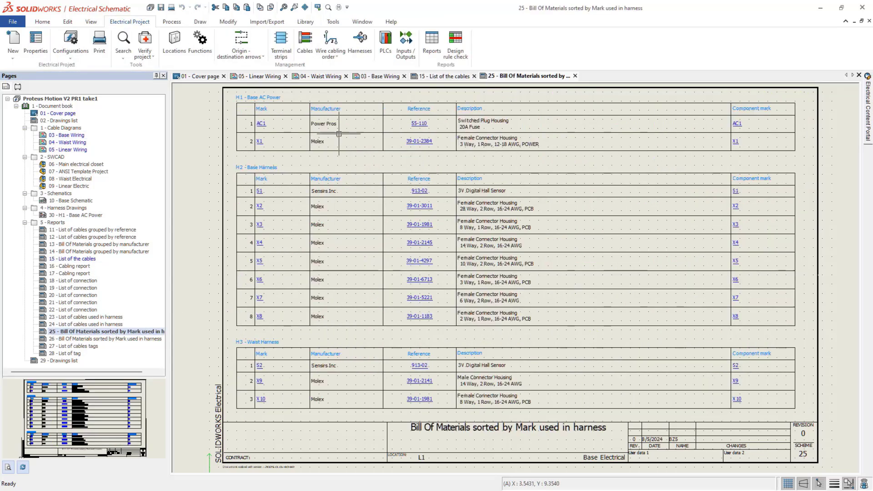
Open manufacturer part management and list the parts in the Connectors class.
click(310, 22)
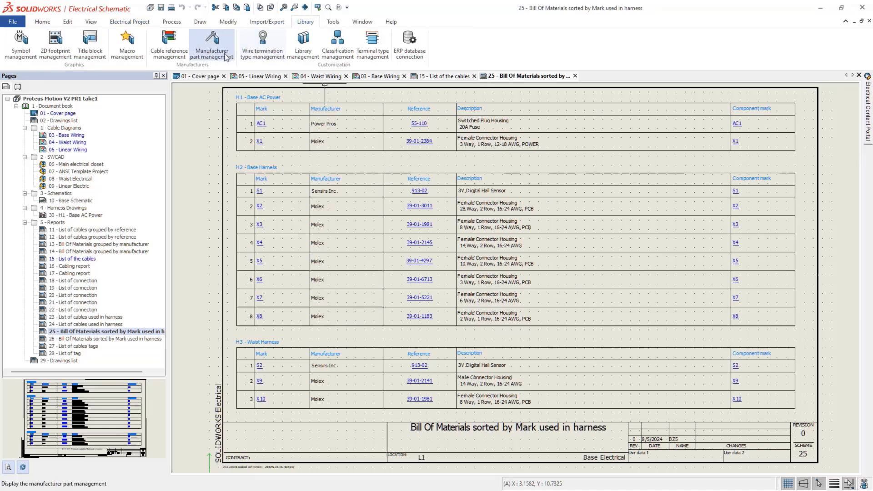
click(212, 42)
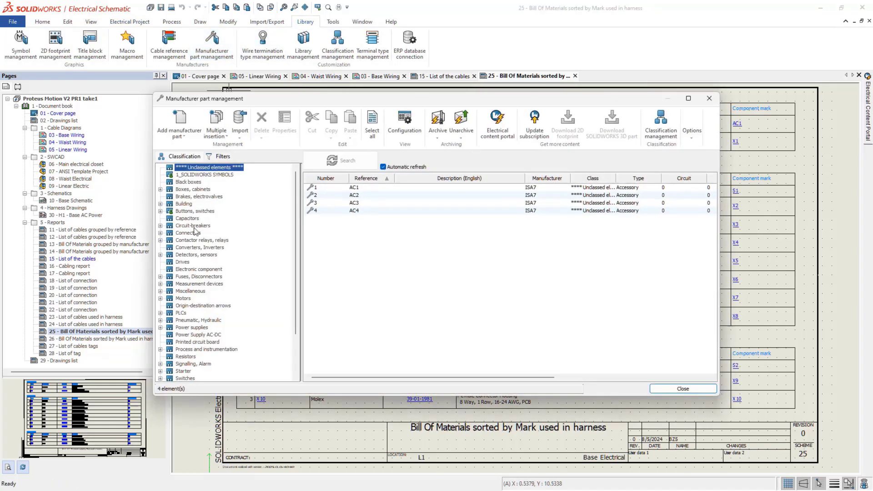
double_click(195, 234)
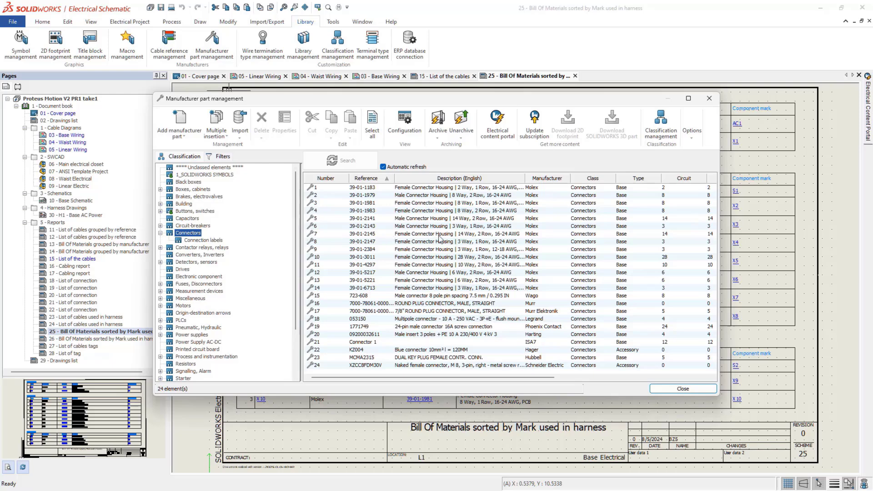
Create a new Excel file for manufacturer part import for the Connectors class, saved as testd in the Components folder.
click(240, 130)
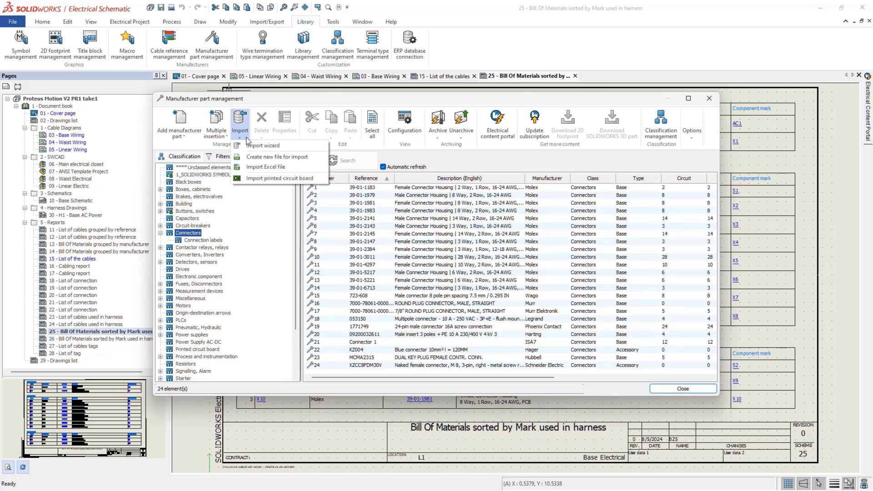
click(324, 159)
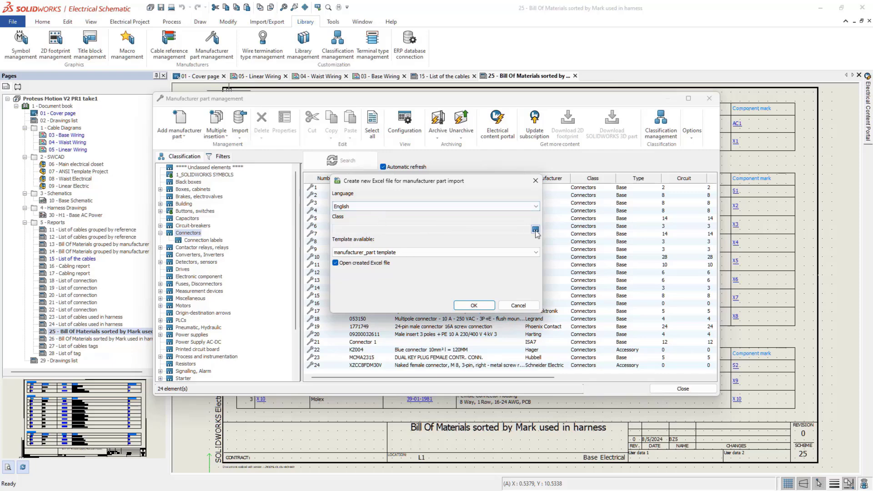
click(535, 229)
click(368, 179)
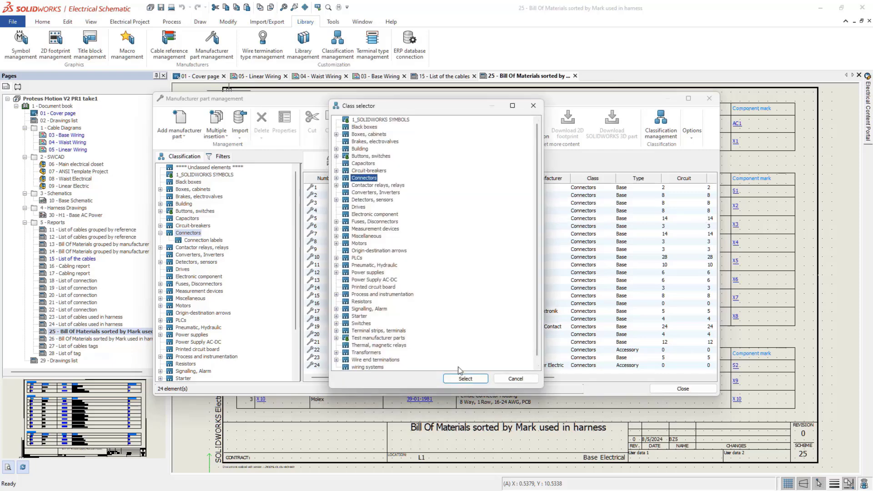
click(464, 378)
click(465, 309)
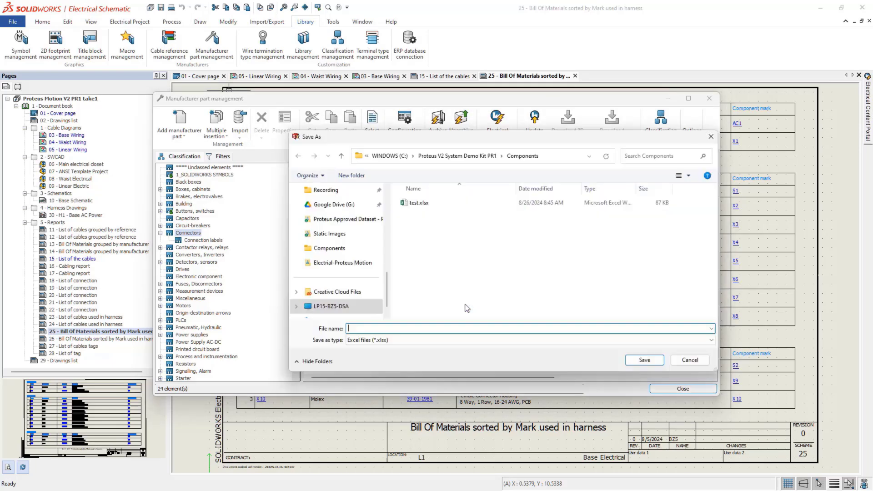
text(test)
key(Return)
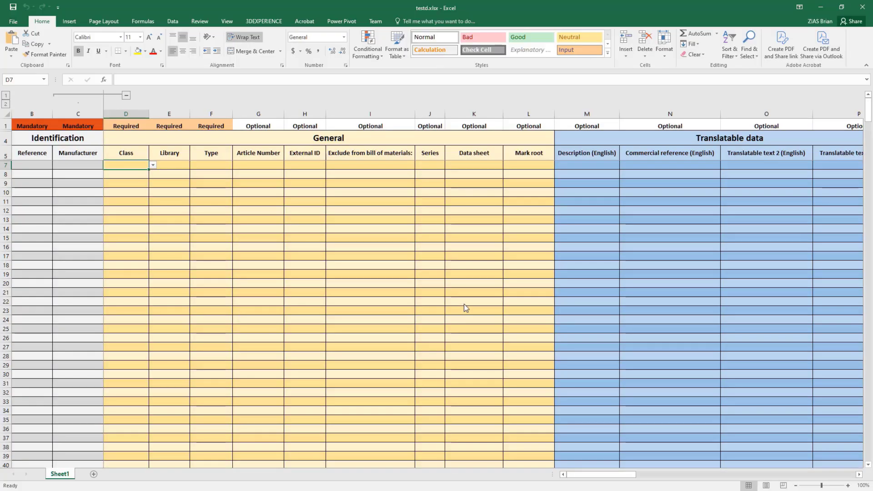
Review the manufacturer choices for row 7 of the import sheet and set that row's Class to Connectors.
click(94, 165)
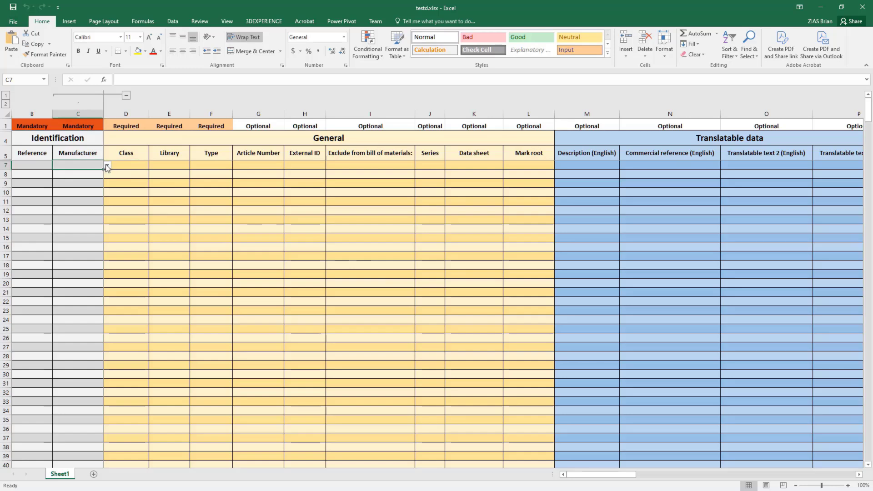
click(107, 165)
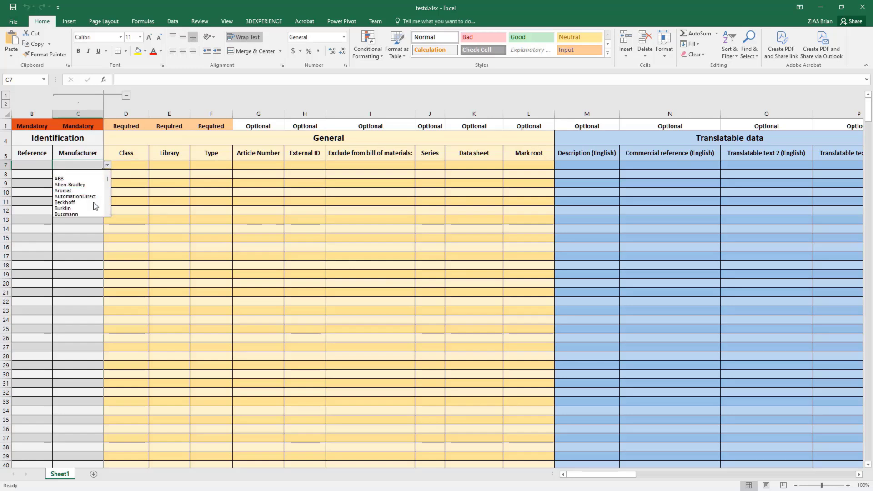
click(141, 166)
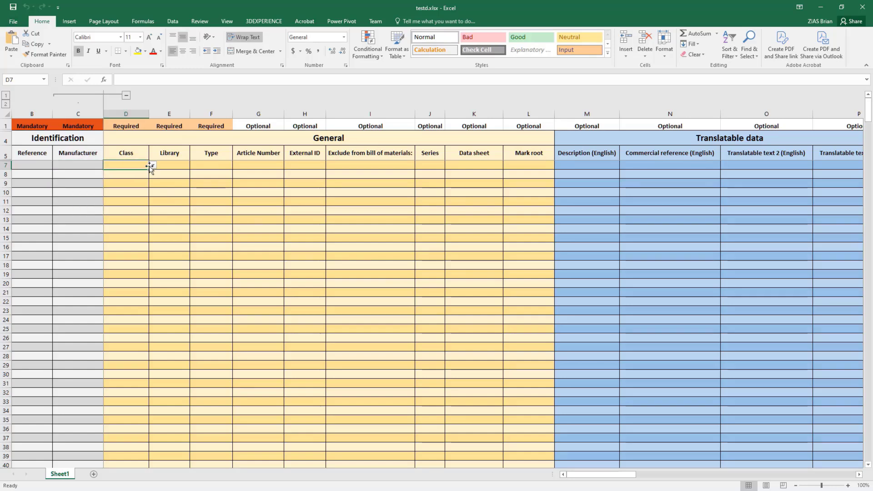
click(151, 165)
click(143, 177)
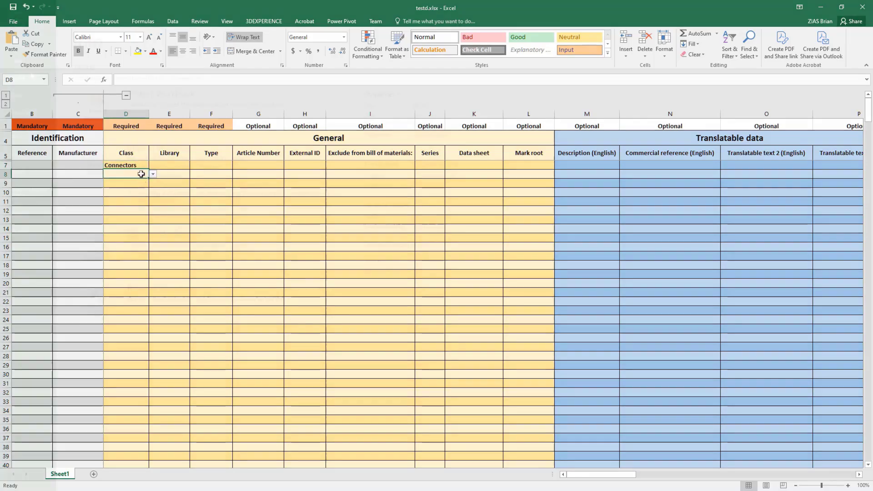
Open the manfacturer part template and cable template Proteus Motion V2 workbooks and examine their filled-in columns.
key(ctrl+o)
click(261, 109)
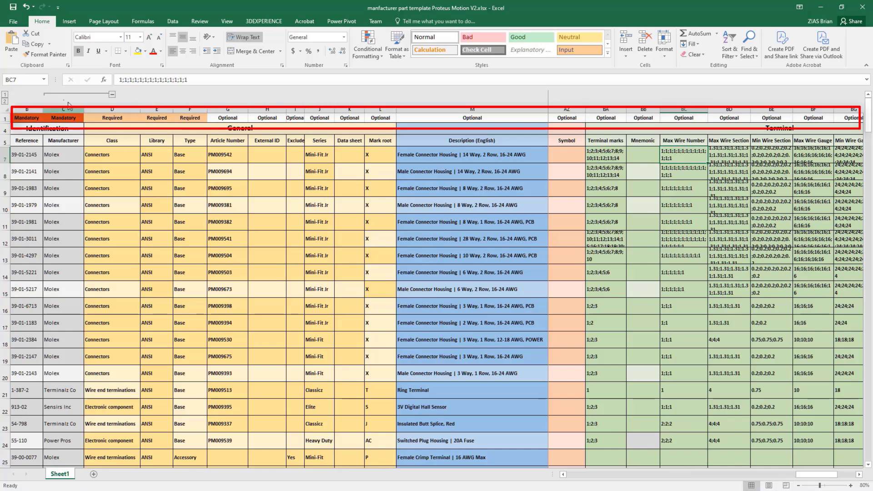
click(18, 22)
click(26, 75)
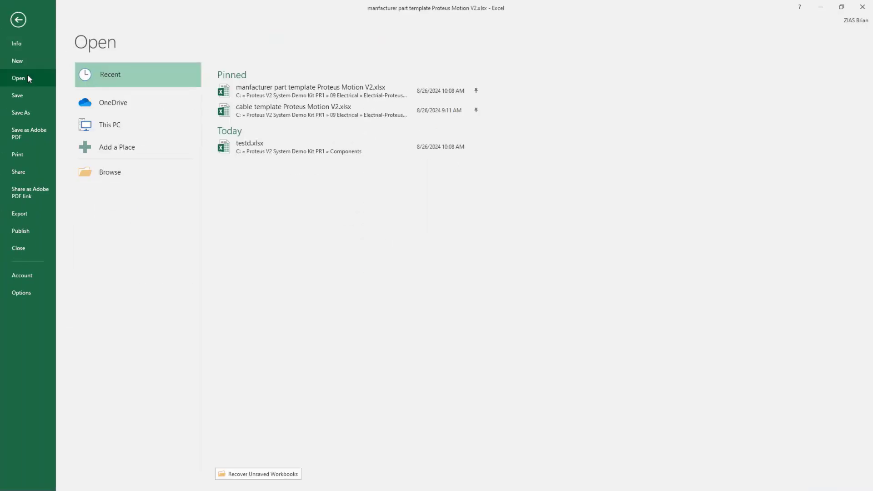
click(252, 107)
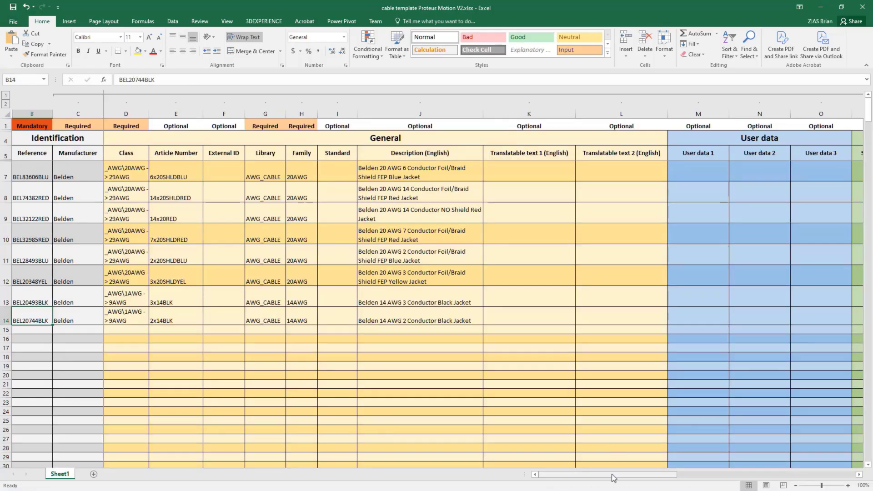
drag(611, 475, 804, 479)
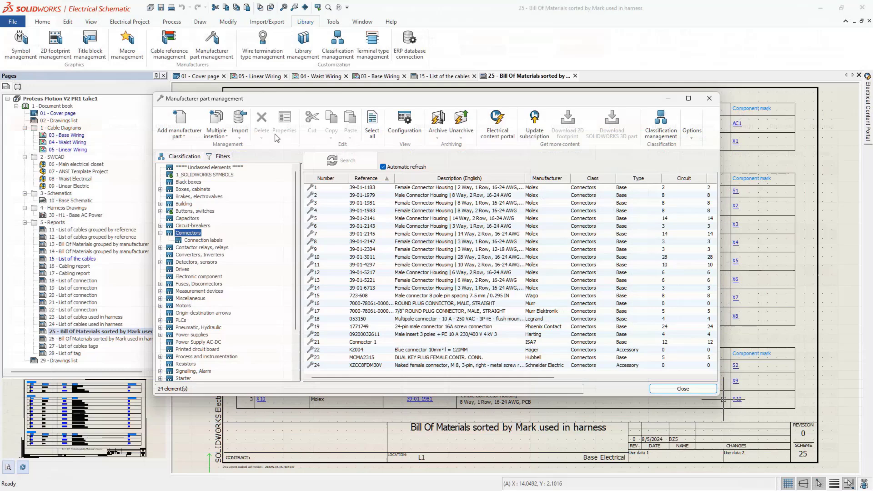
In SOLIDWORKS Electrical, load the manfacturer part template Proteus Motion V2 Excel file for import, compare it with the library, and close part management.
click(241, 136)
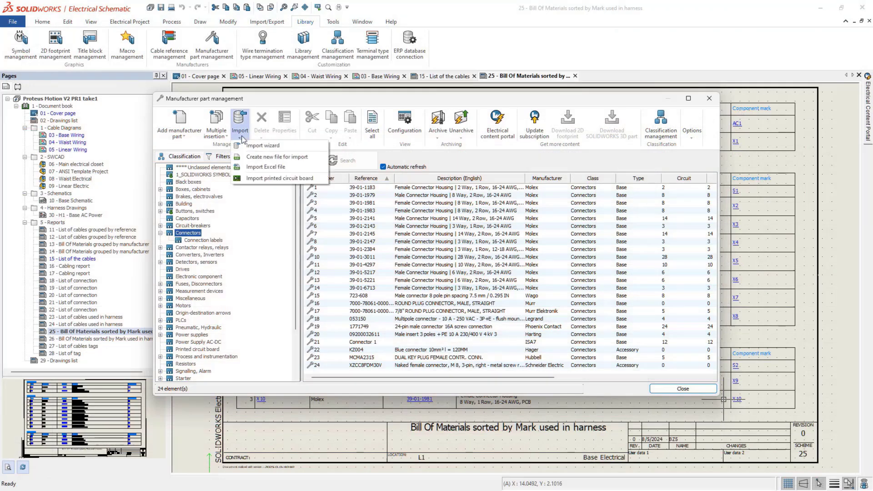
click(302, 168)
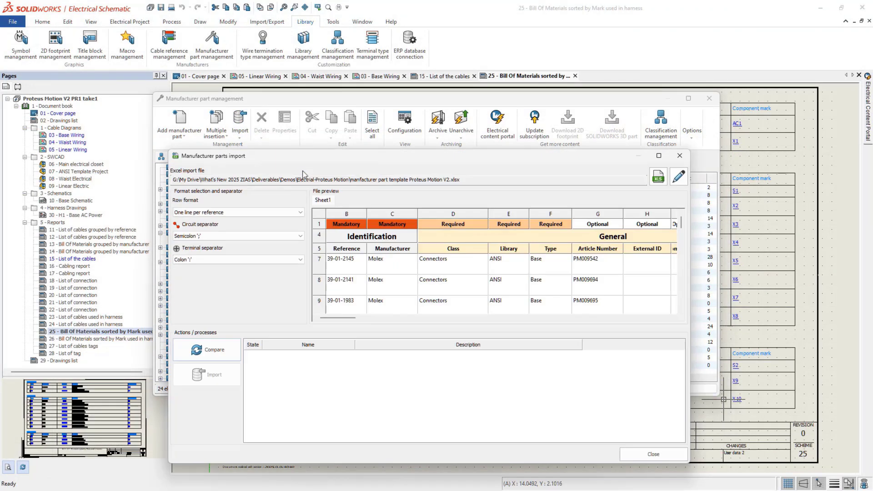
drag(355, 318, 613, 326)
click(218, 351)
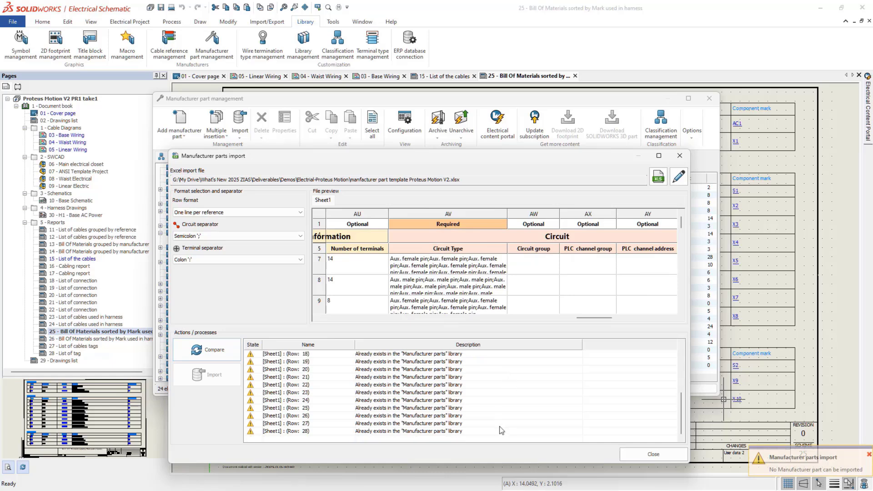
click(660, 453)
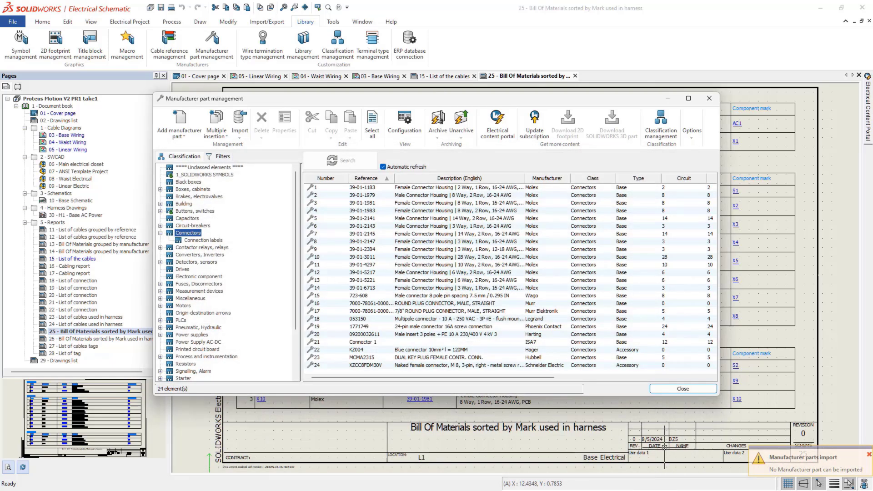
click(679, 389)
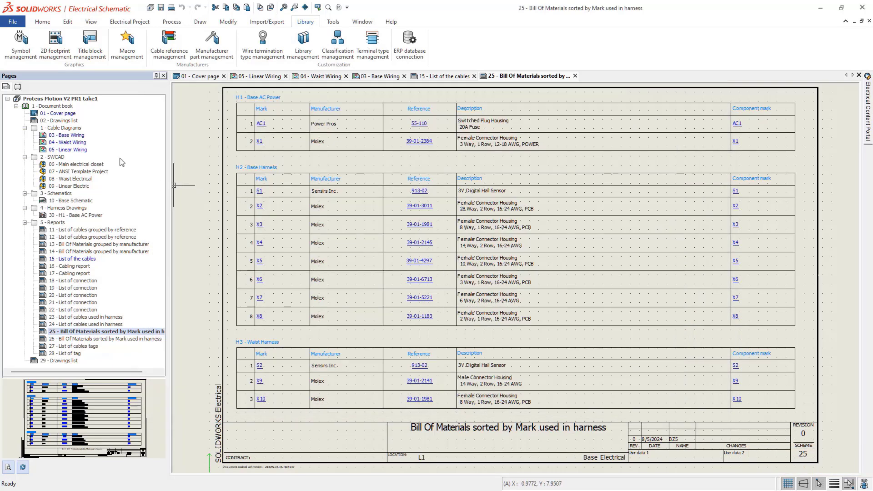
Open the 03 - Base Wiring drawing and review component AC1's manufacturer part and circuits.
double_click(76, 136)
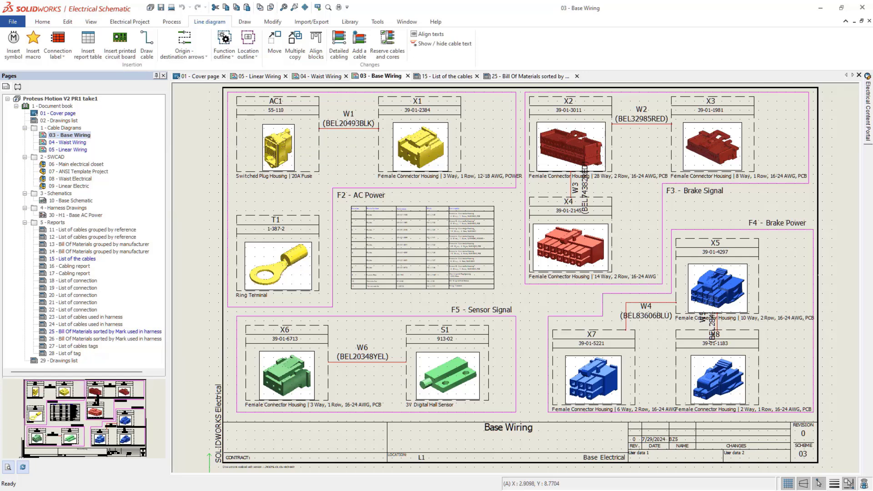
double_click(316, 155)
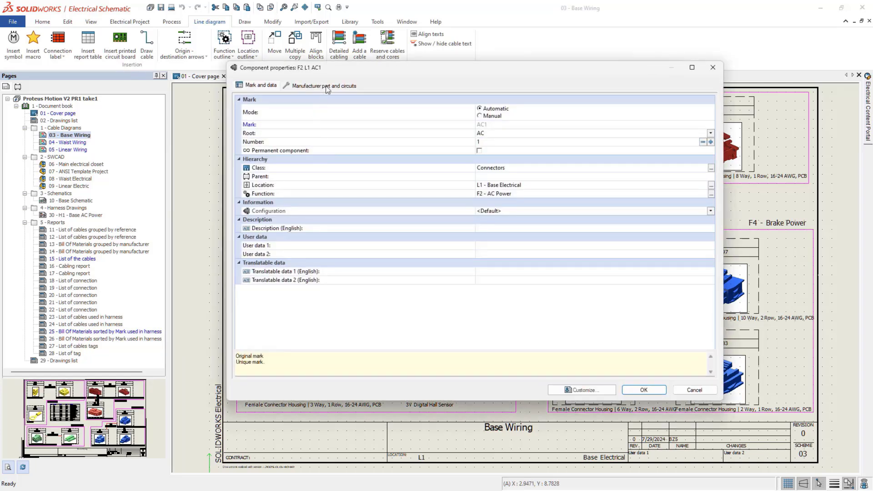
click(326, 86)
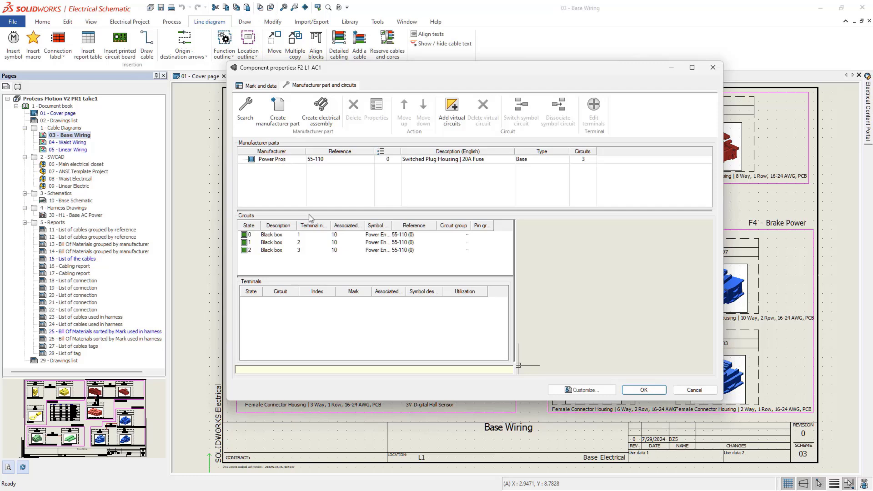
click(643, 390)
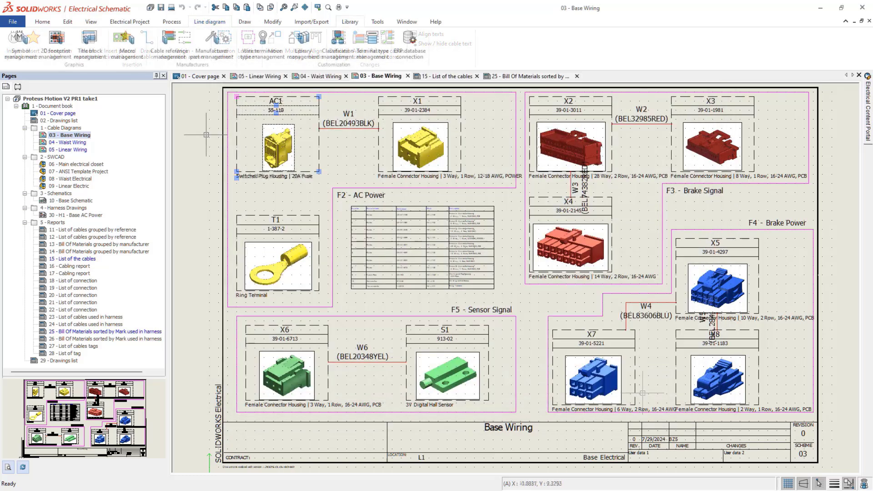
Open cable reference management, review the cable cores of BEL32122RED in the 20AWG -> 29AWG class, and close its properties.
click(181, 40)
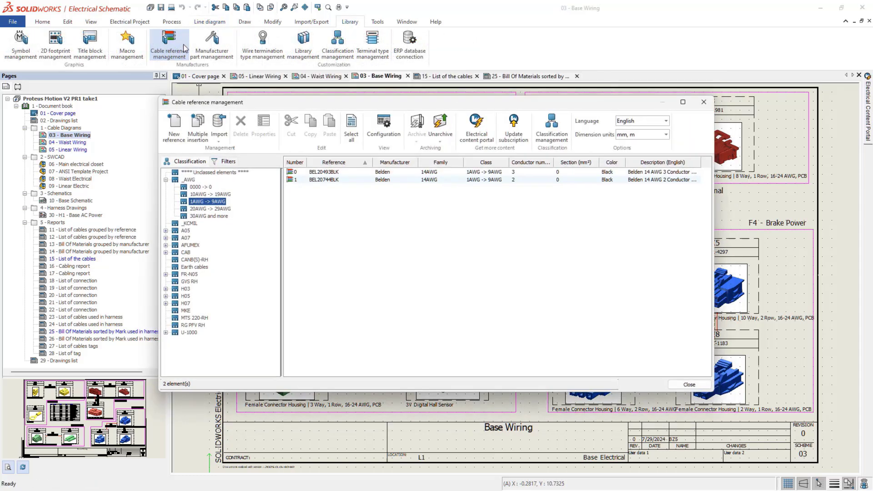
click(212, 208)
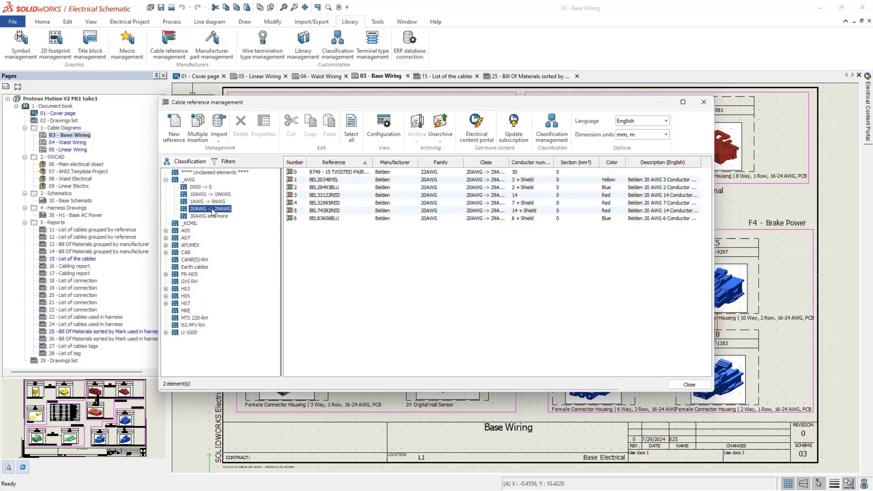
double_click(409, 196)
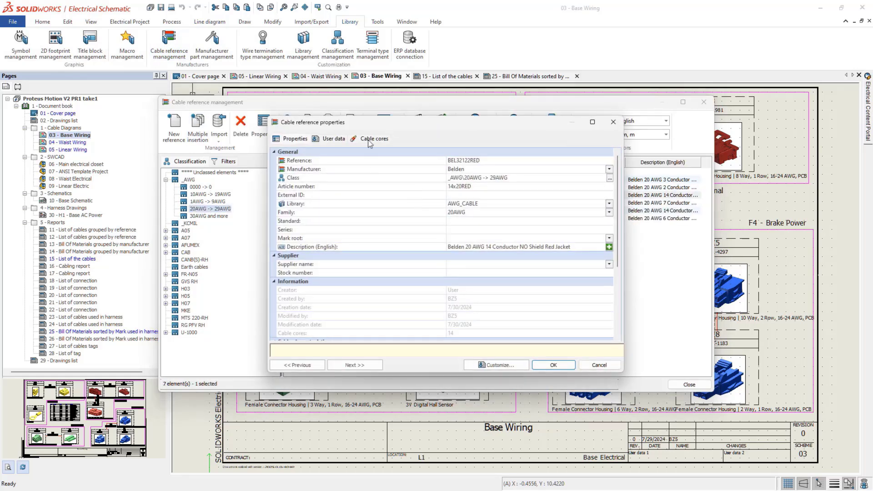
click(370, 140)
key(Escape)
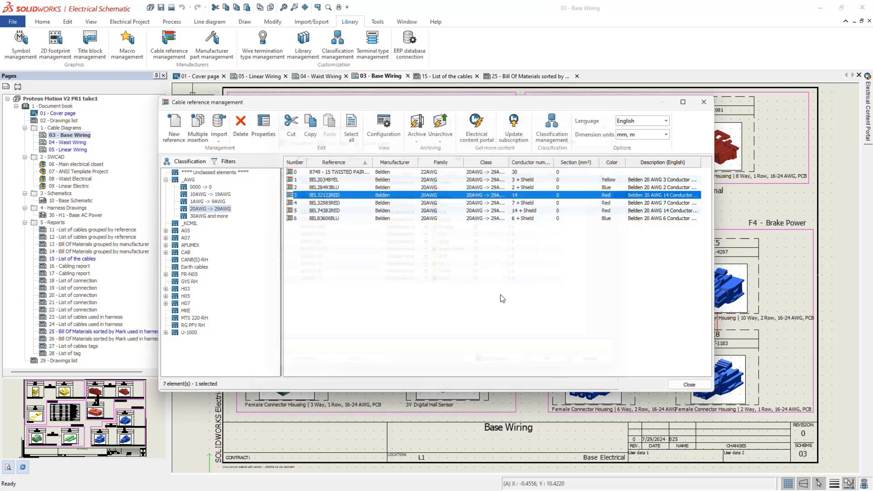
Review the cores, mark root and cable characteristics of cable reference BEL20744BLK in the 1AWG -> 9AWG class.
click(216, 203)
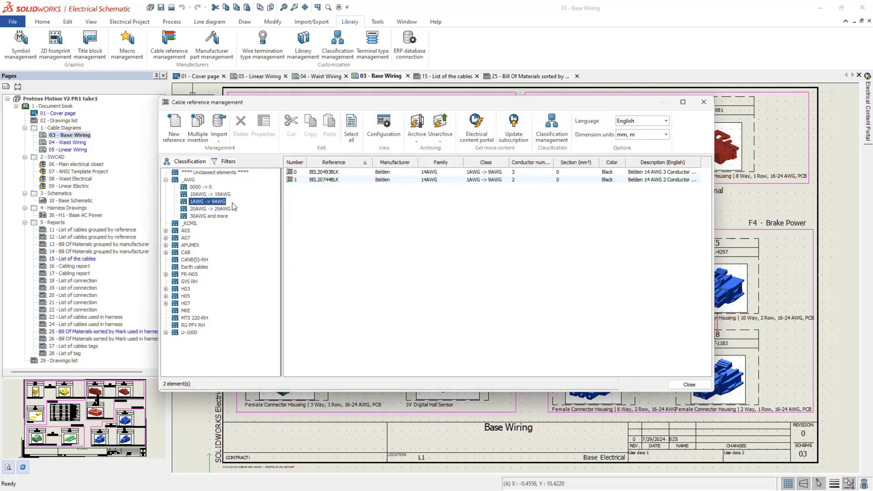
double_click(412, 181)
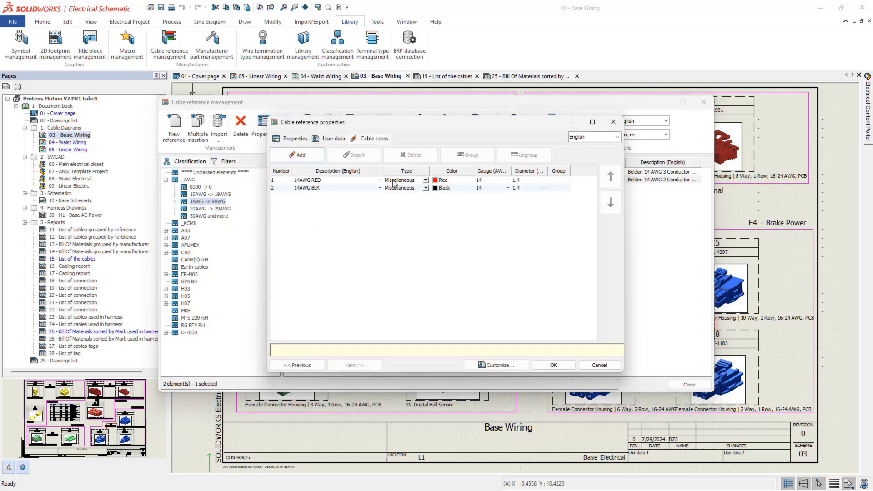
click(294, 138)
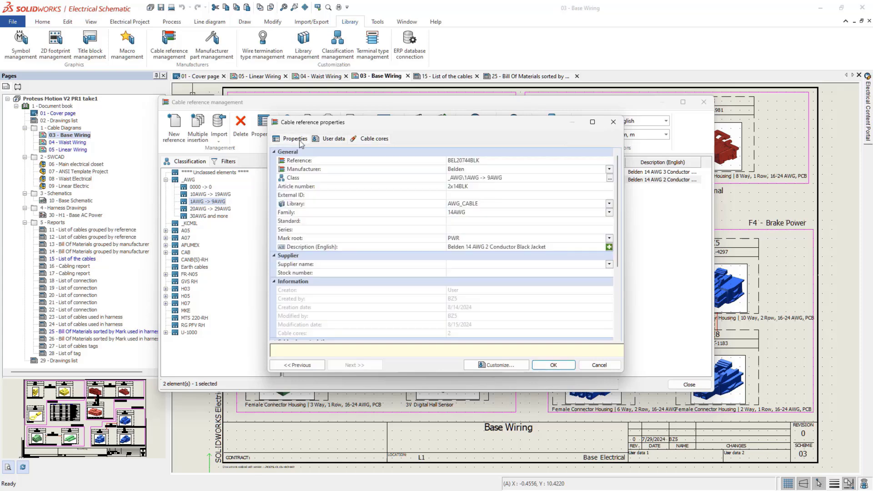
click(458, 238)
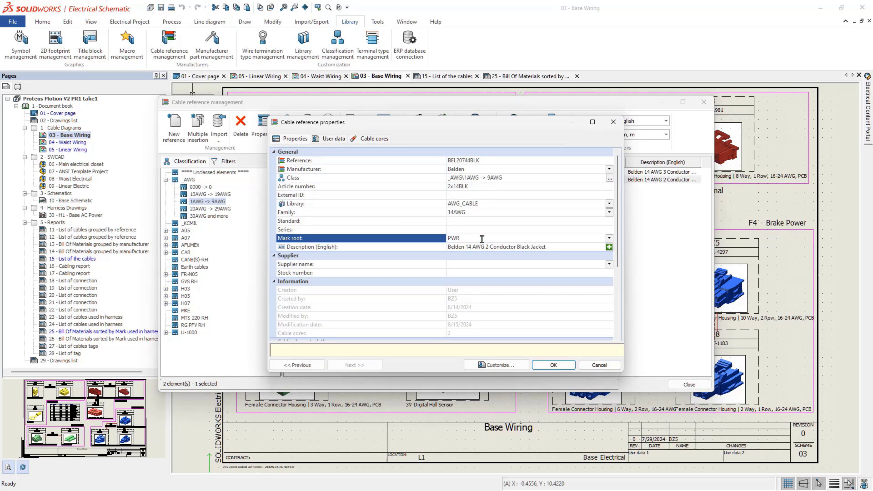
drag(617, 239, 619, 306)
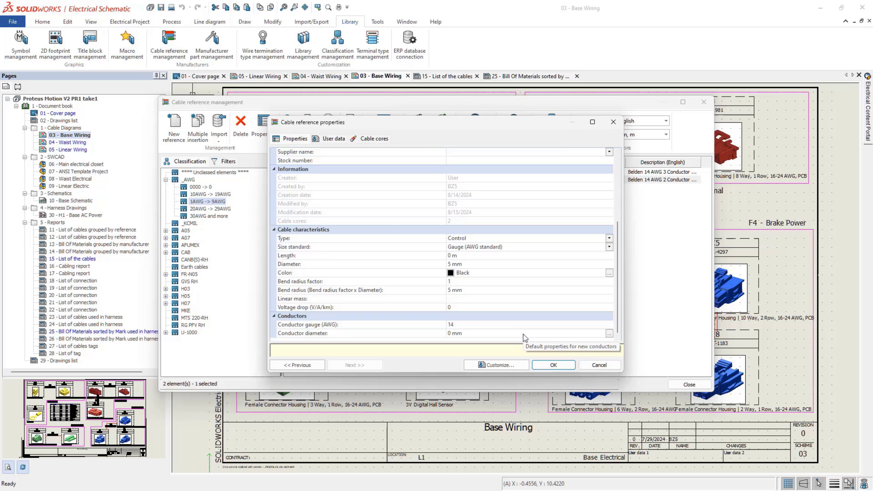
click(554, 365)
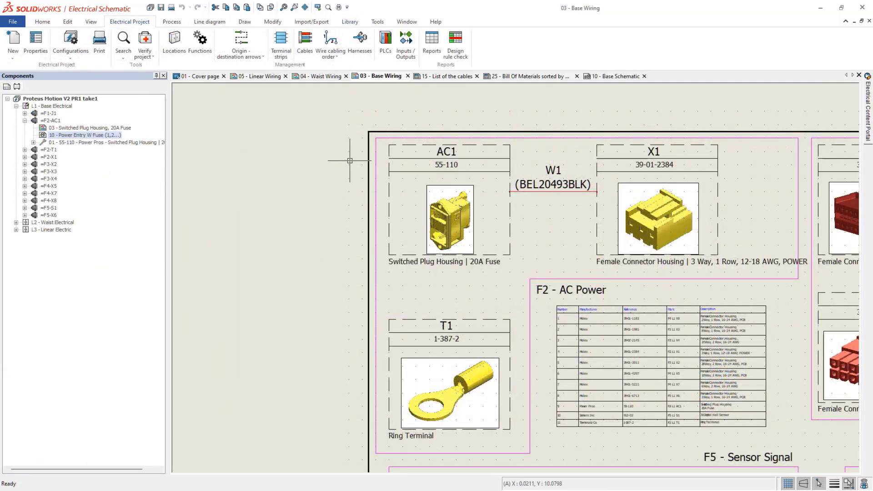
In the project's cable management, preview cable W1 on its drawing, dissociate and delete it, and close cable management.
click(305, 44)
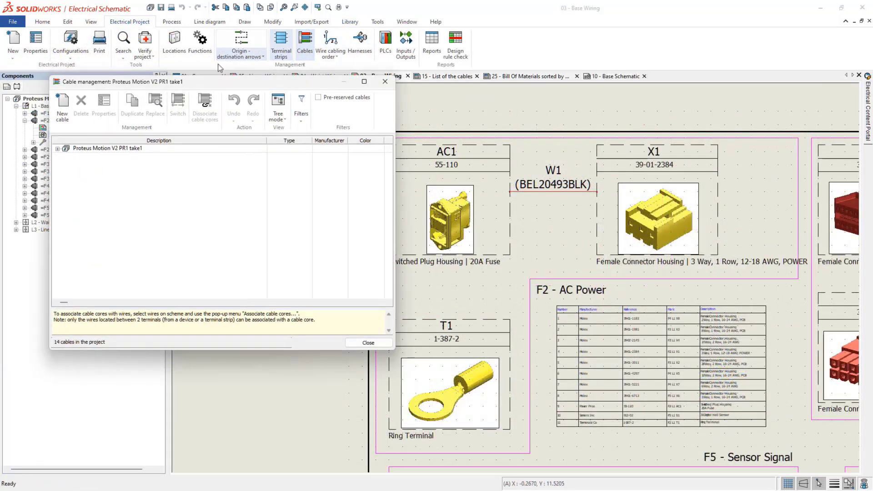
click(58, 148)
click(145, 158)
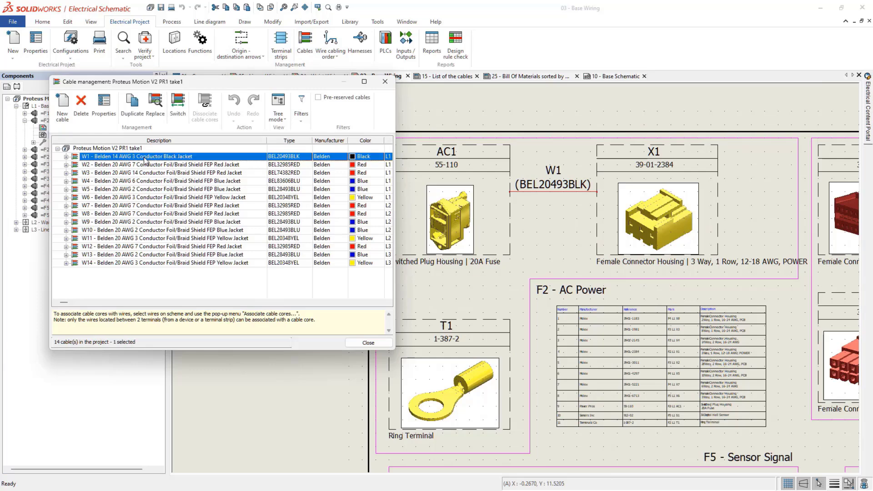
click(81, 105)
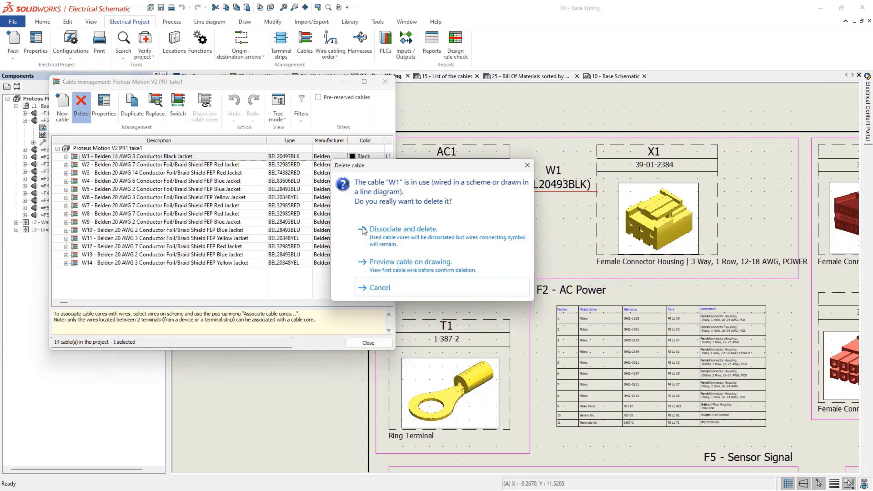
click(465, 268)
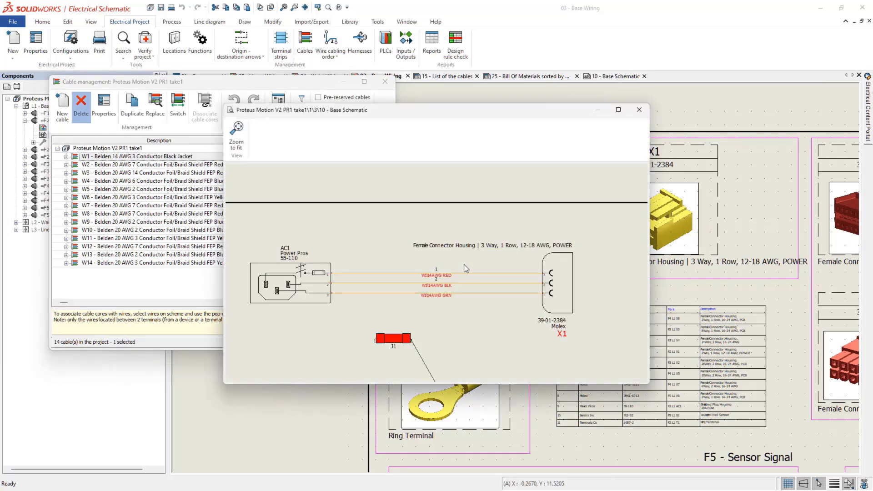
click(639, 110)
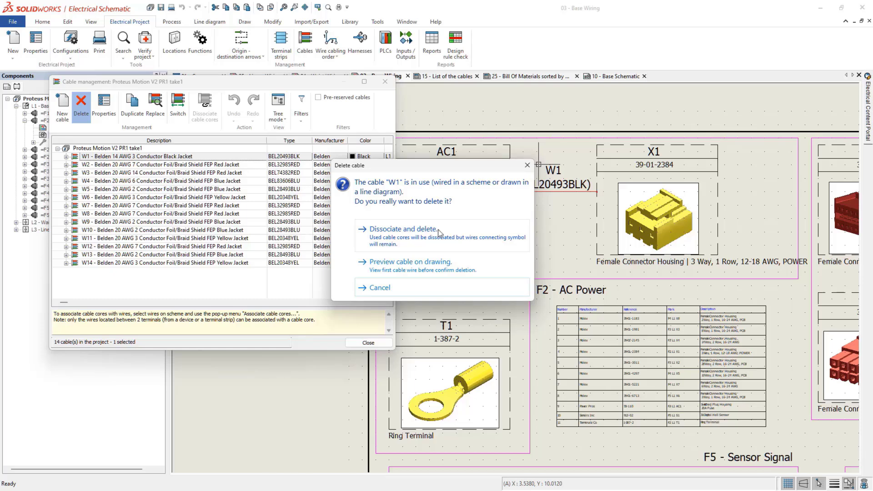
click(403, 229)
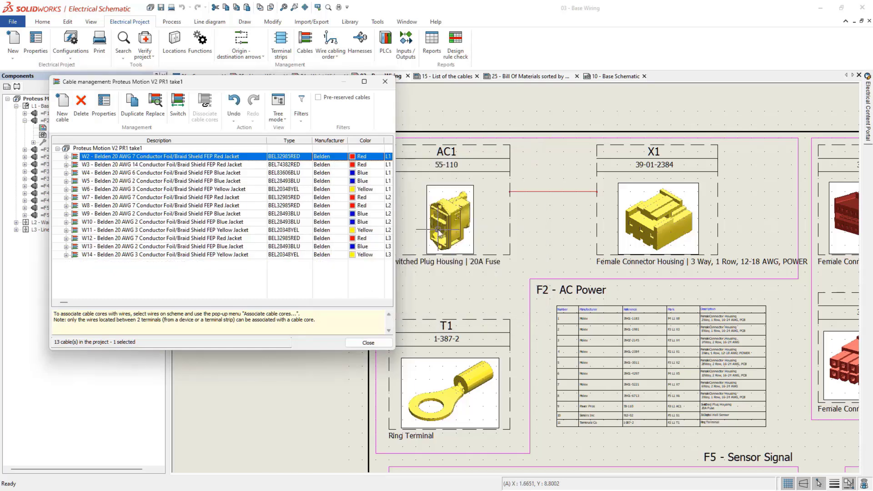
click(385, 82)
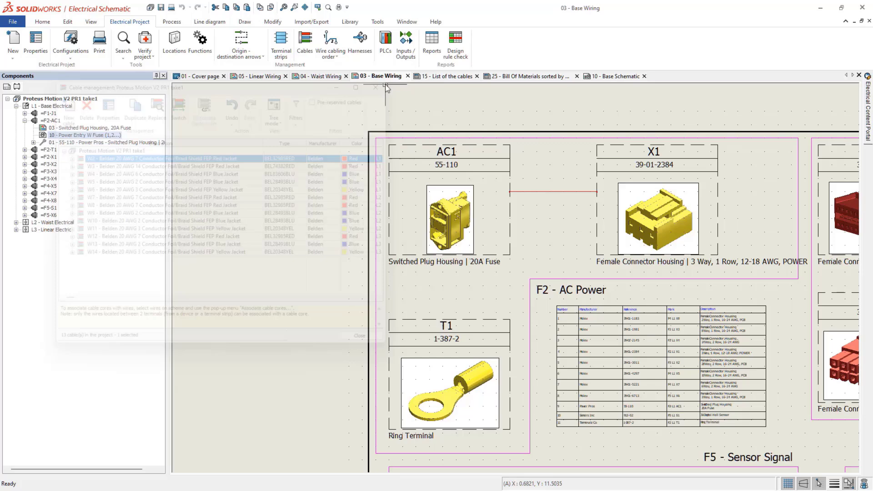
In detailed cabling between AC1 and X1, filter the cable references by mark root PWR and add one BEL20744BLK cable.
double_click(523, 191)
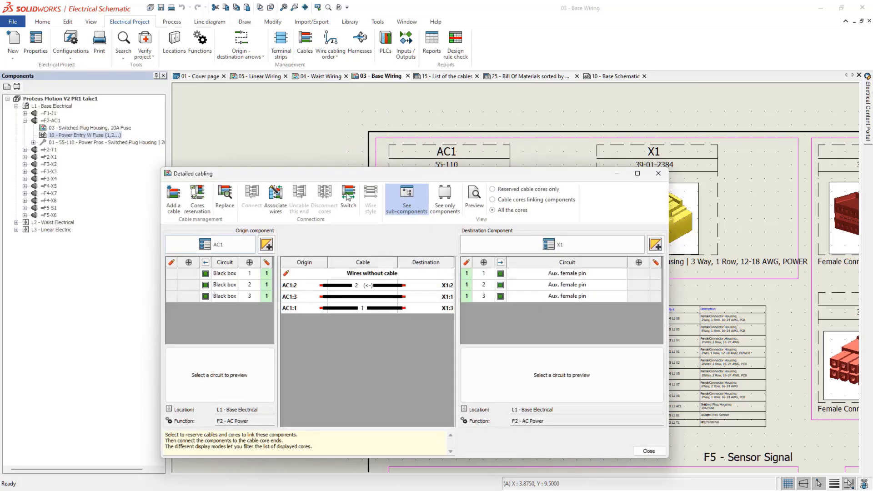
click(174, 196)
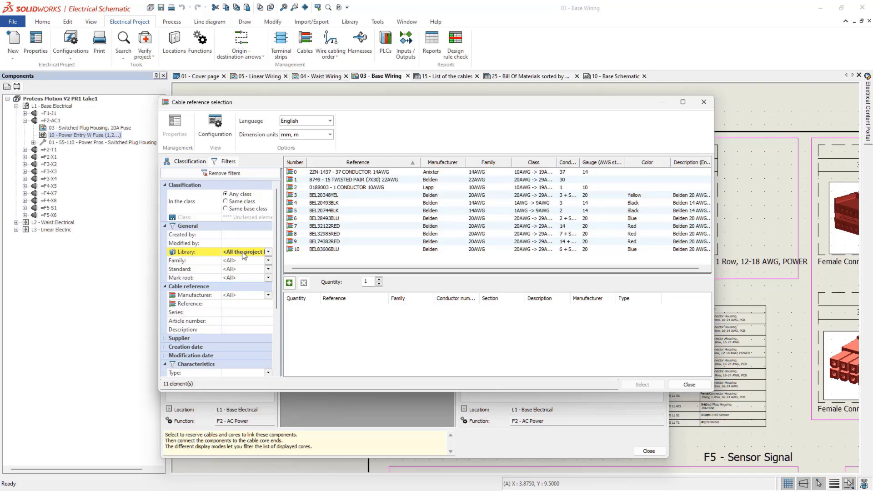
click(268, 277)
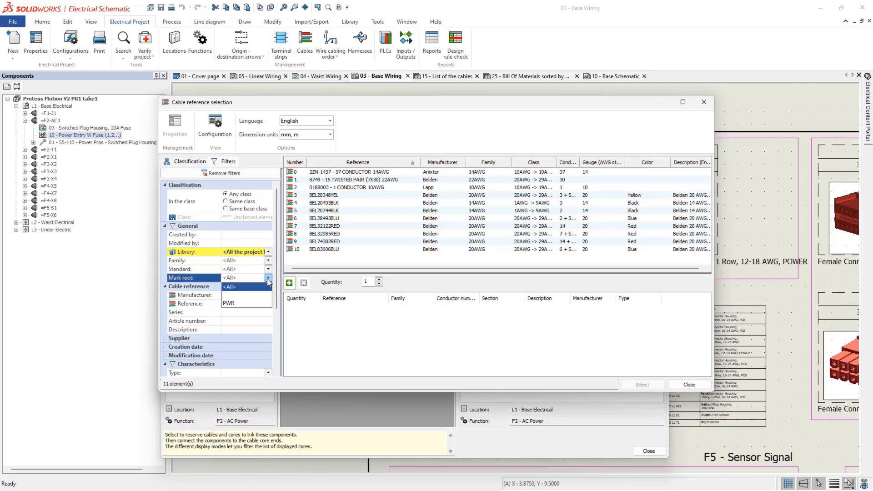
click(263, 304)
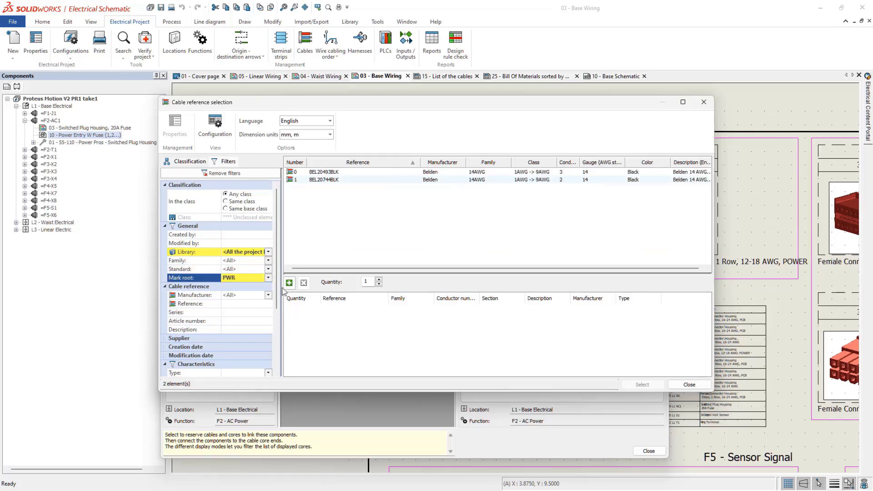
click(534, 182)
click(642, 385)
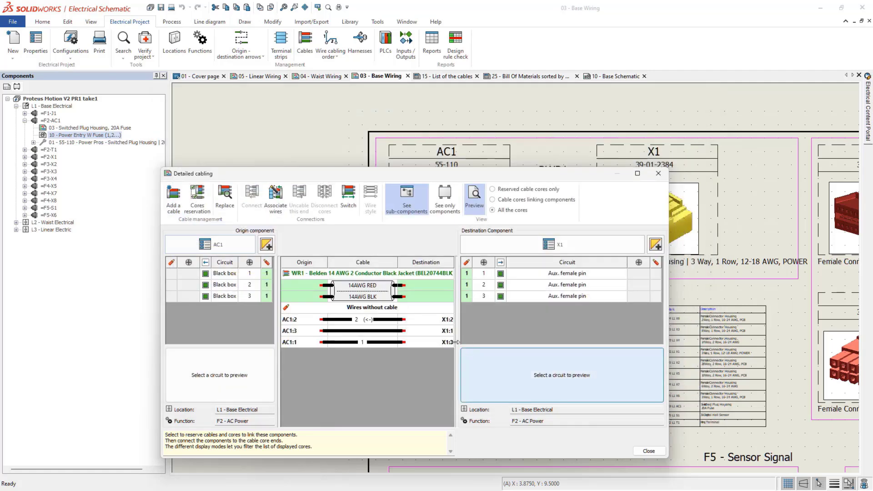
Associate the 14AWG RED core with wire AC1:1–X1:3 and the 14AWG BLK core with AC1:2–X1:2, then close detailed cabling.
drag(297, 284, 251, 288)
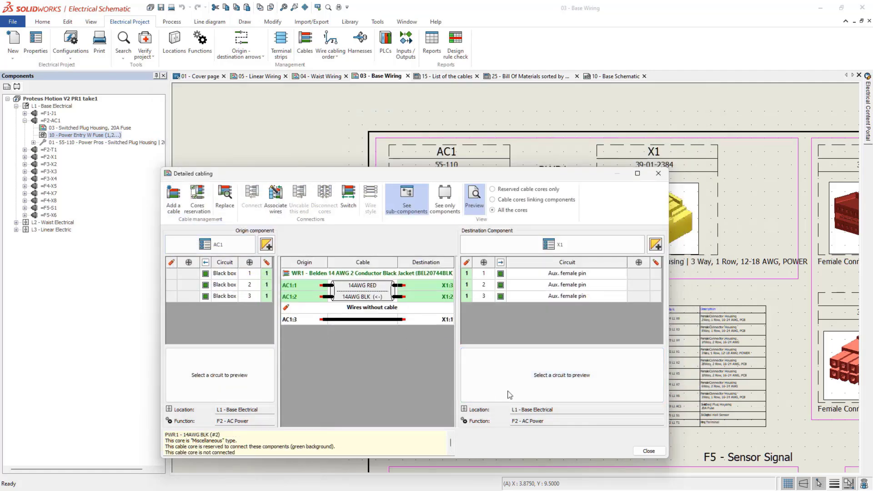
click(647, 450)
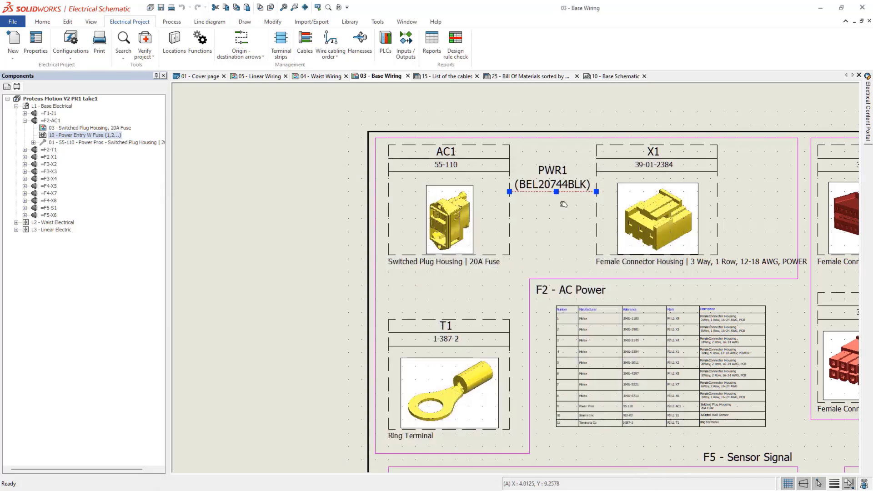
middle_drag(564, 204, 353, 195)
scroll(352, 194, down, 1)
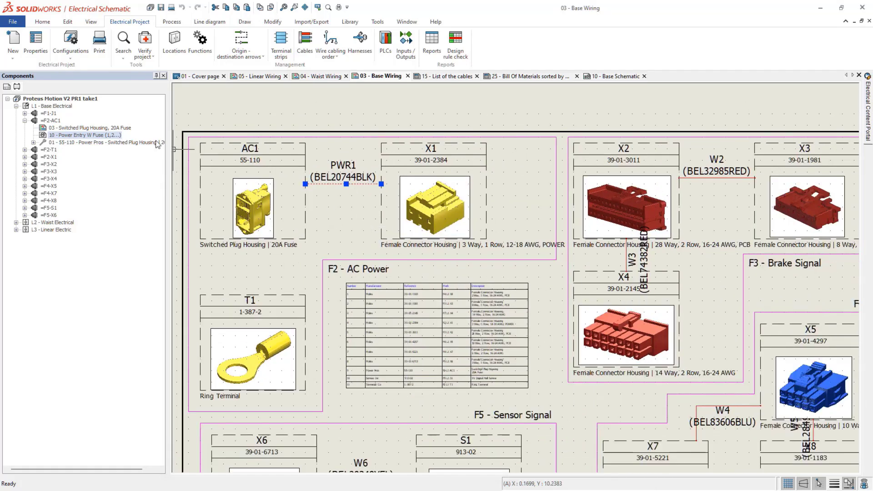
Set the project's customized cable mark formula to COMPONENT_ORIGIN_TAG + COMPONENT_DESTINATION_TAG and apply the configuration.
click(71, 54)
click(105, 66)
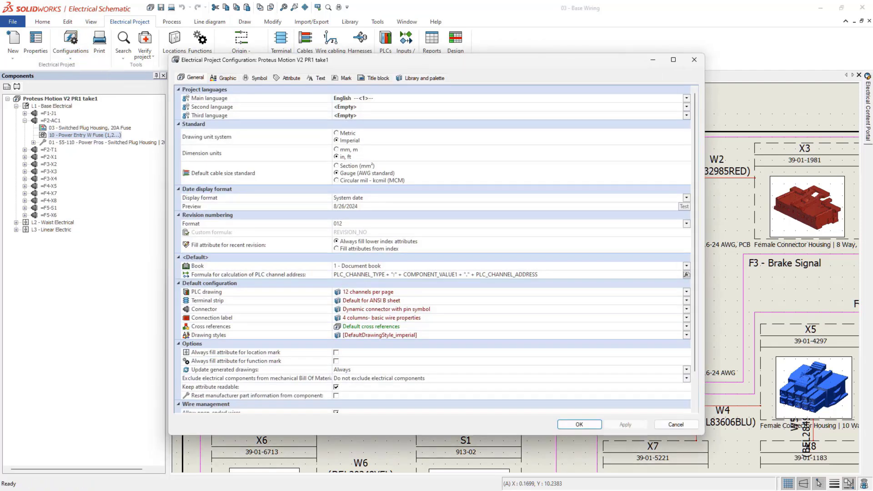
click(334, 80)
scroll(393, 231, down, 1)
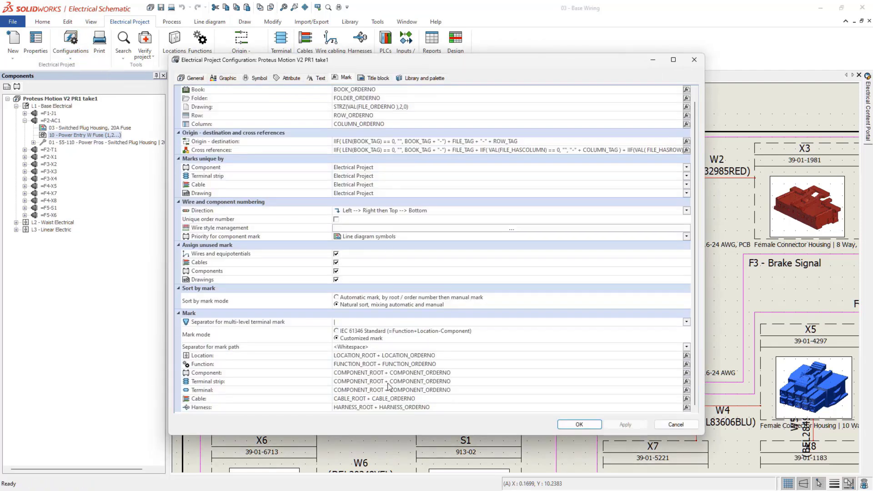
double_click(389, 403)
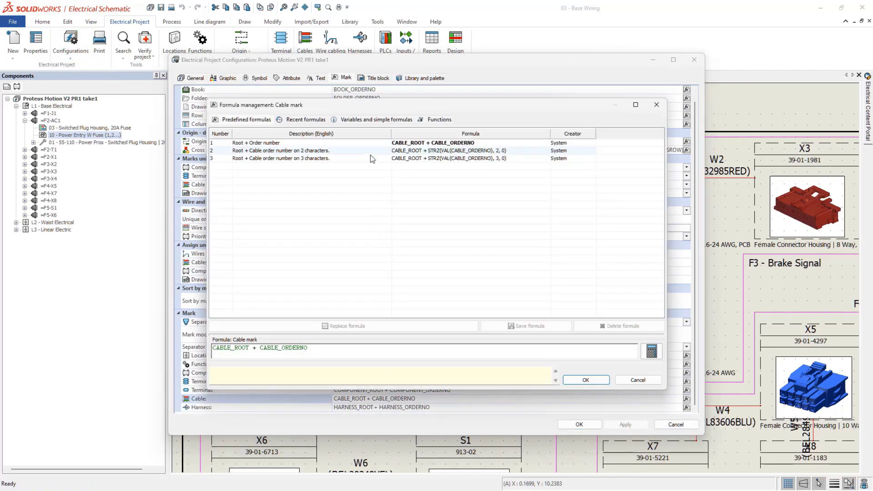
click(370, 121)
scroll(380, 222, down, 1)
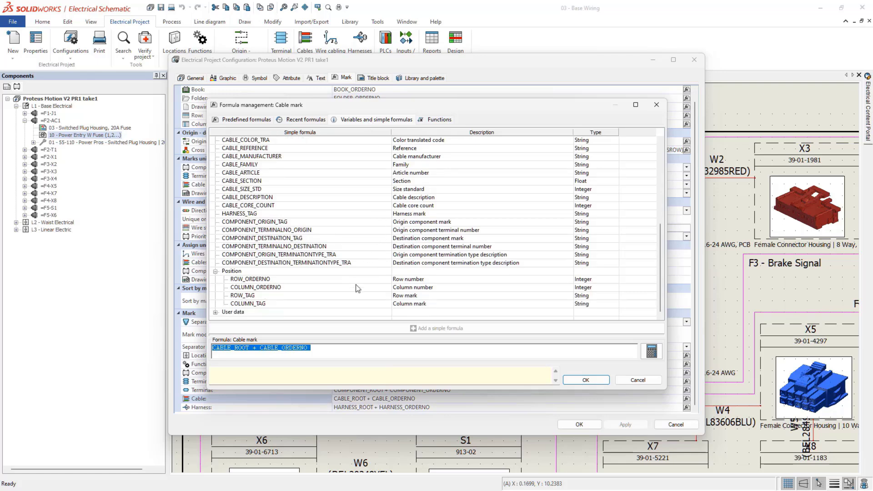
double_click(289, 223)
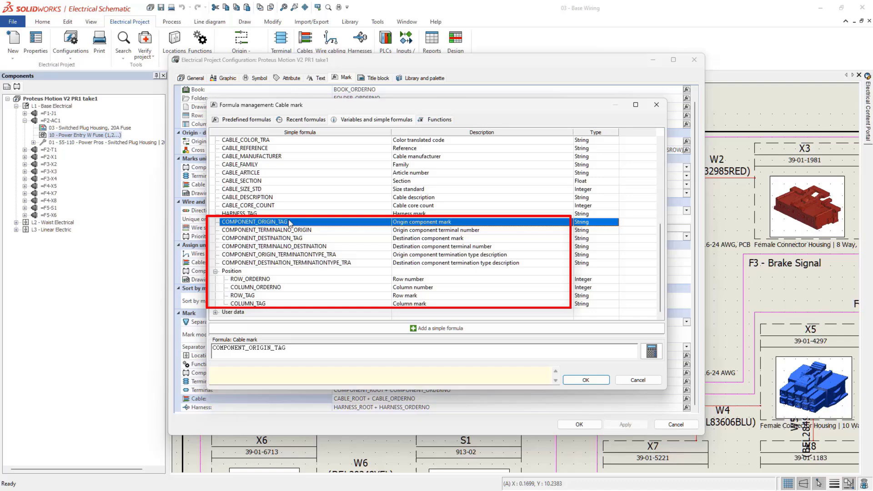
double_click(298, 238)
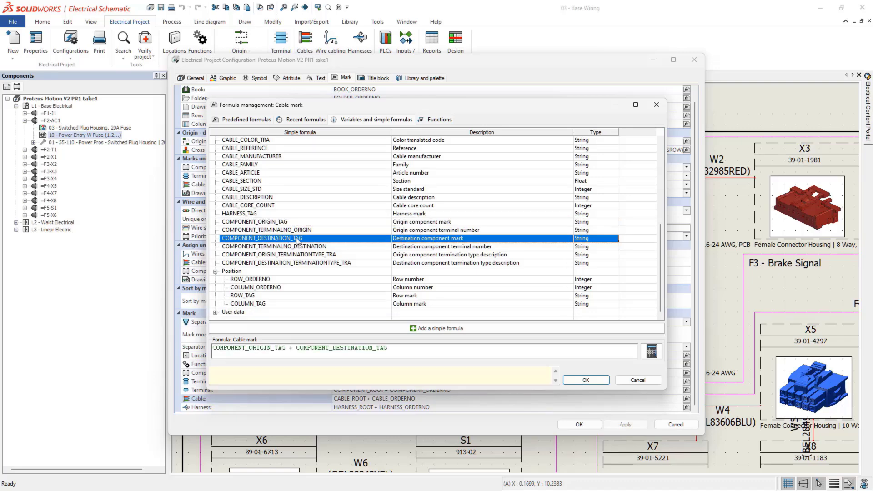
click(585, 380)
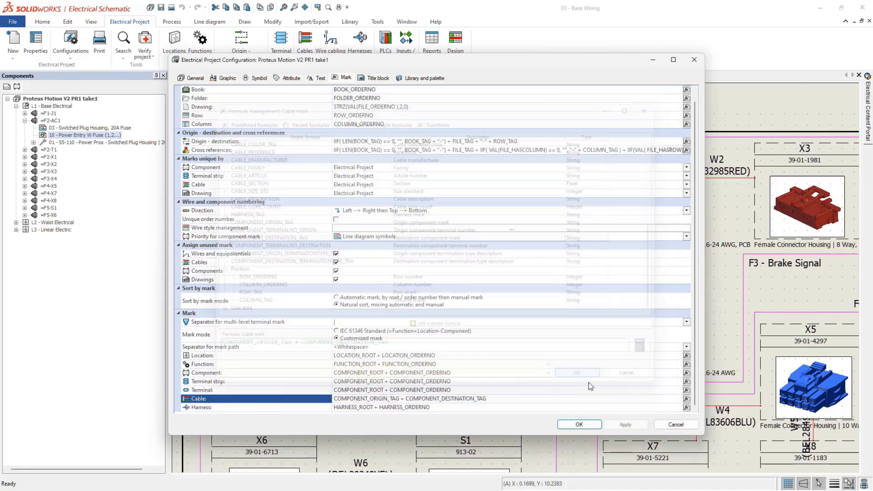
click(577, 424)
Renumber the cable marks across the whole project by recalculating order numbers.
click(174, 24)
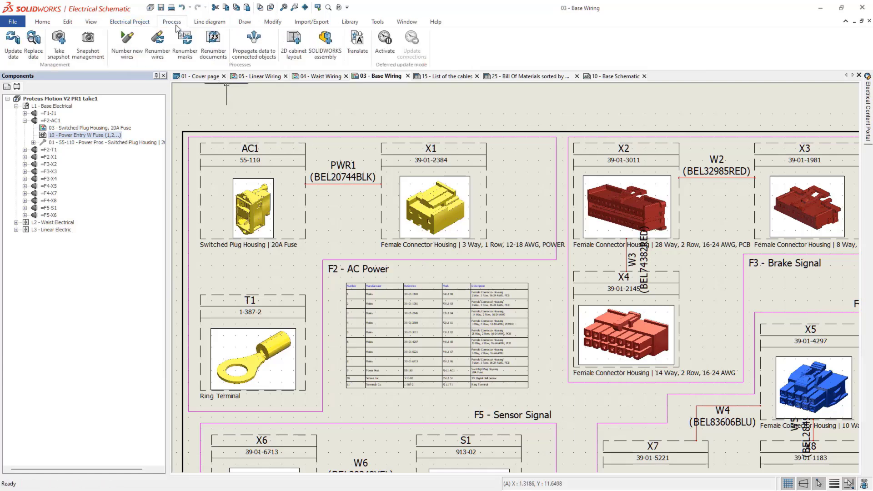
click(184, 42)
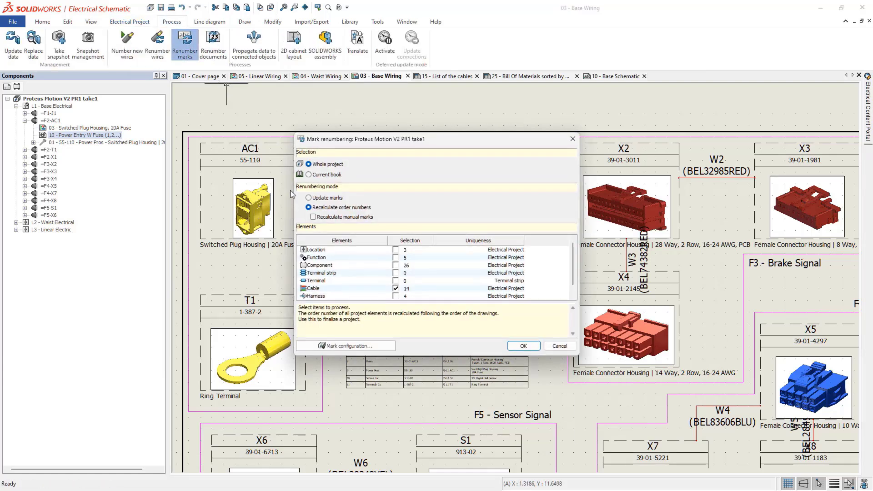
click(523, 345)
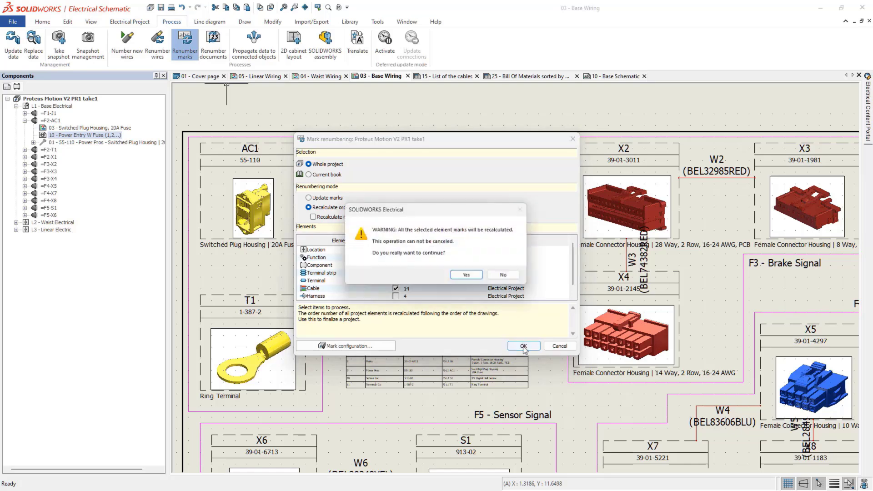
click(467, 276)
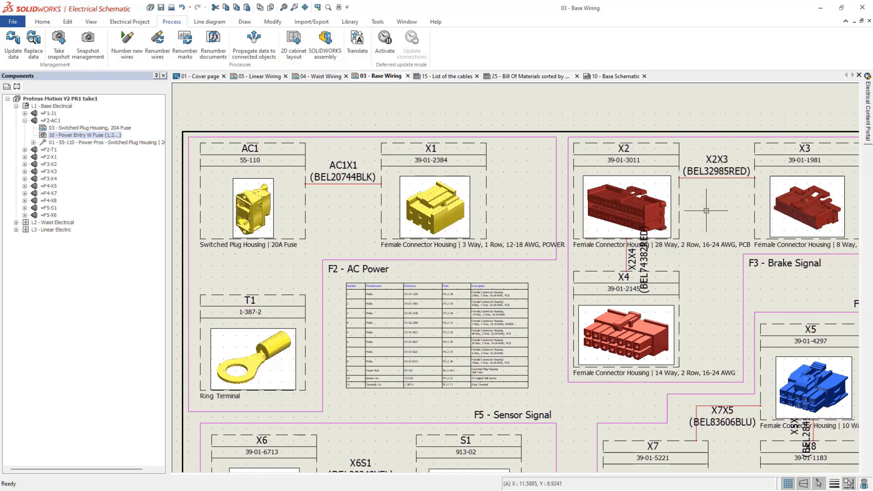
Navigate from the AC1 symbol on the base wiring drawing to its symbol on drawing 10 - Base Schematic.
click(305, 204)
right_click(305, 196)
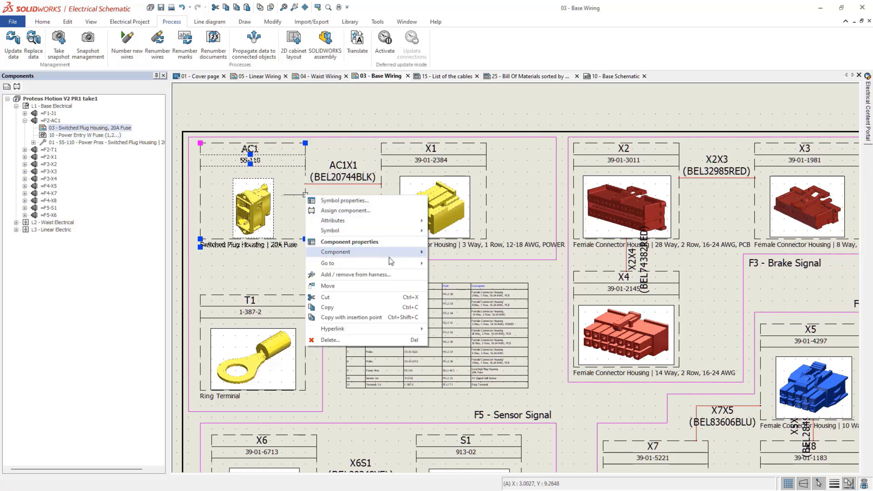
mouse_move(395, 263)
click(460, 265)
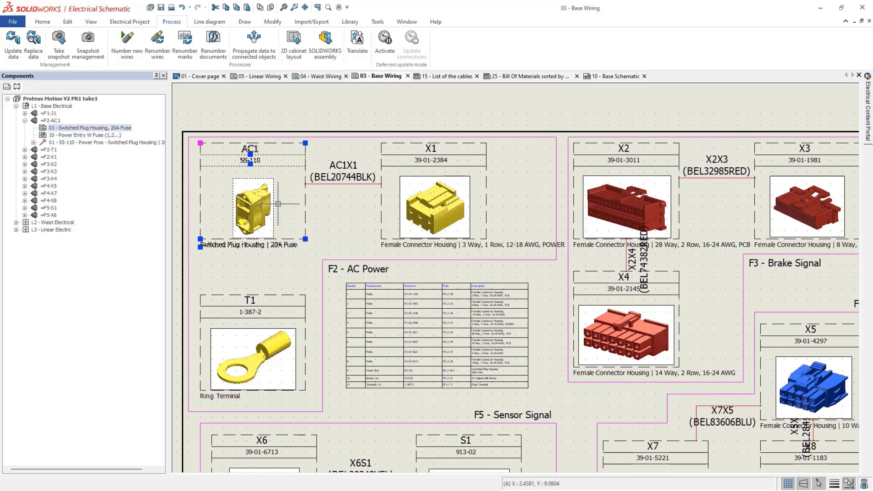
double_click(105, 136)
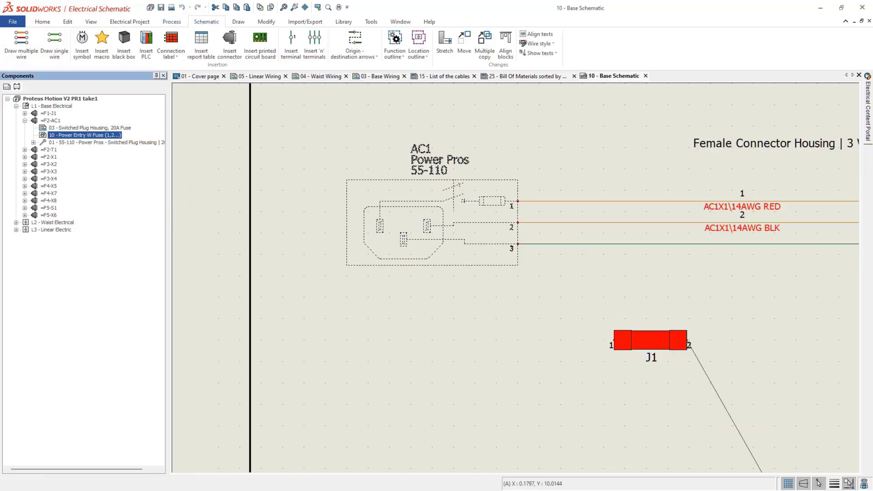
Open harness drawing 30 - H1 - Base AC Power from AC1's manufacturer part and view the harness and its tables.
click(32, 143)
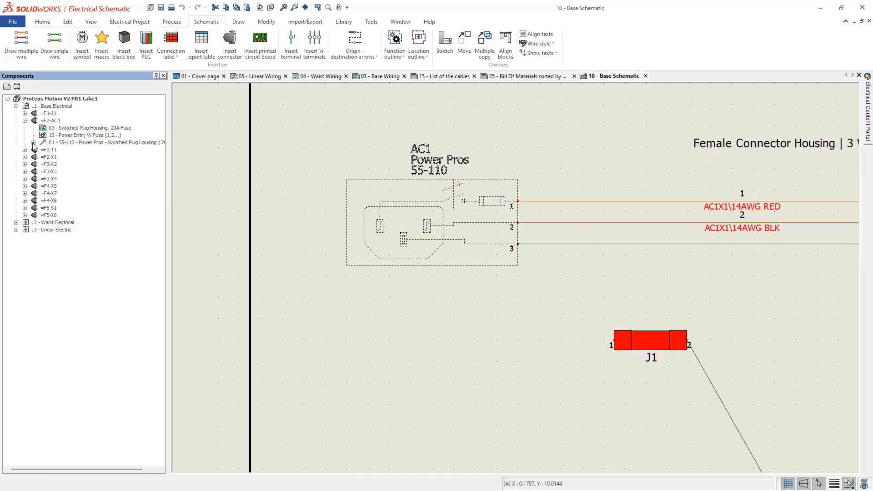
click(34, 143)
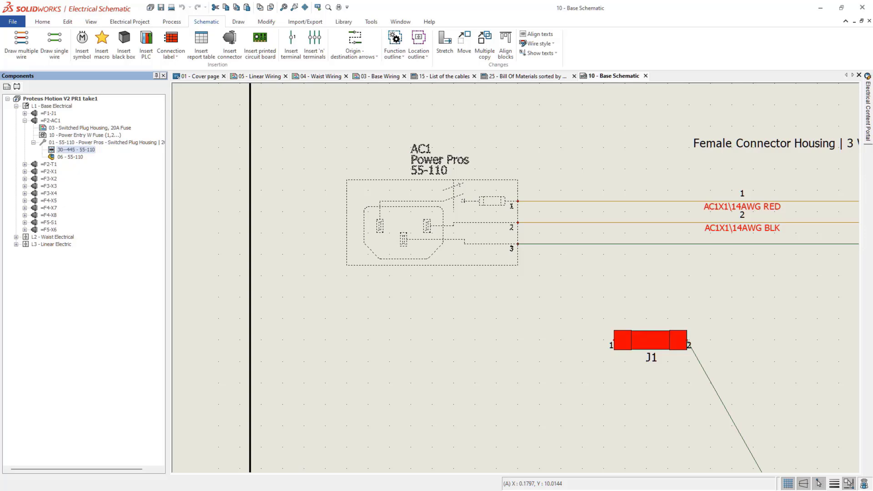
double_click(76, 149)
scroll(673, 259, down, 5)
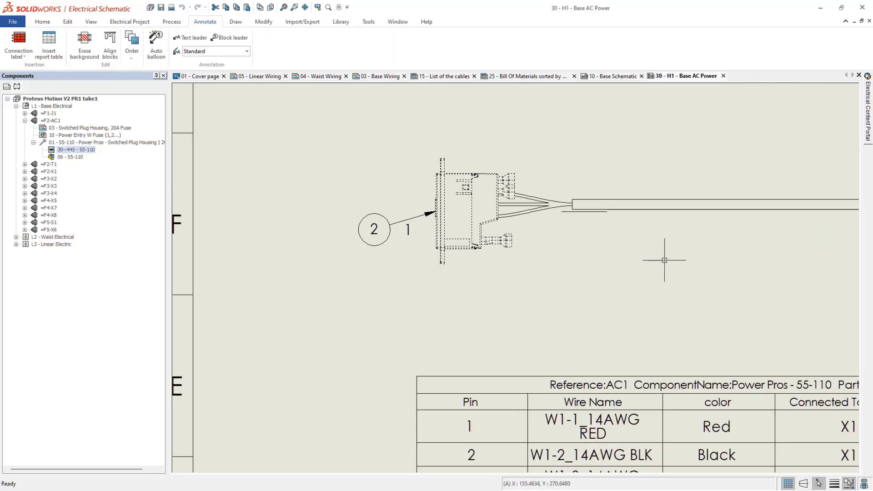
middle_drag(673, 259, 464, 267)
scroll(464, 267, down, 2)
middle_drag(633, 275, 500, 260)
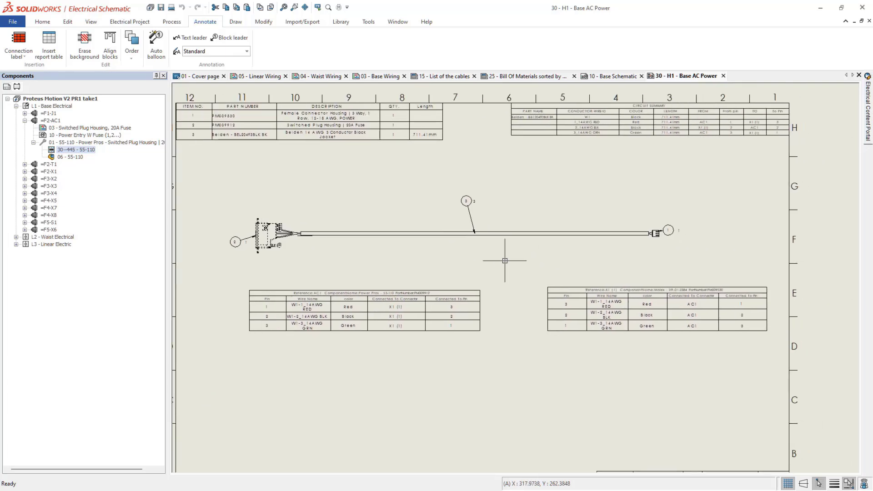
Review the manufacturer parts and circuits of connectors X1 and AC1 from the harness drawing, leaving both unchanged.
double_click(656, 234)
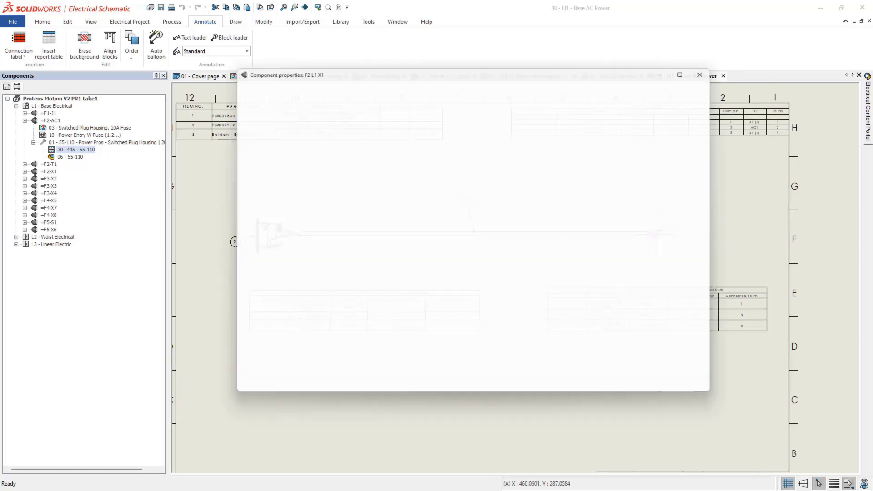
click(335, 86)
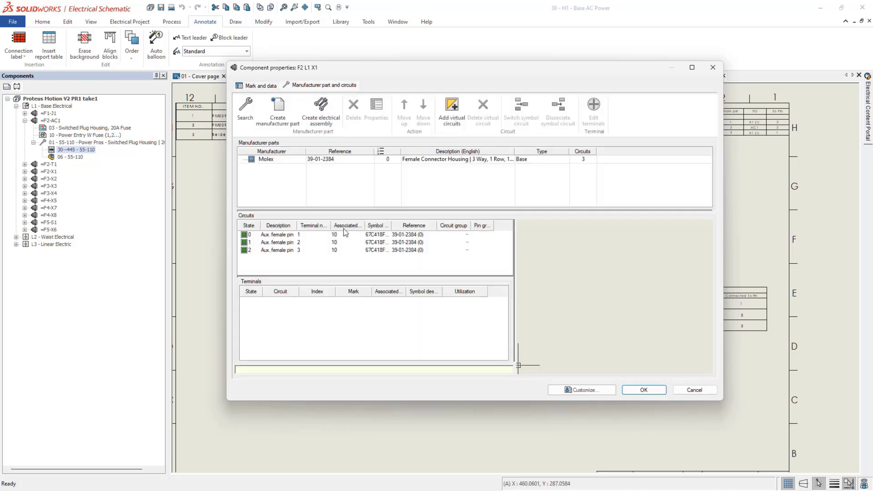
click(694, 390)
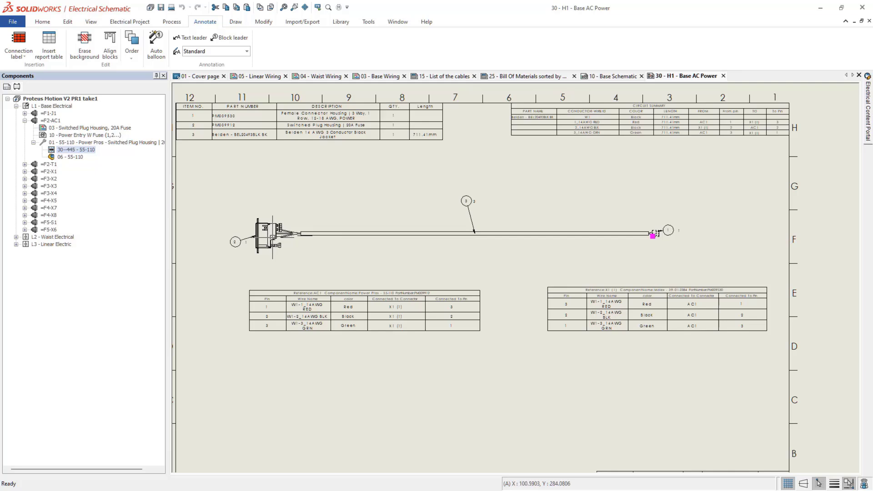
double_click(272, 236)
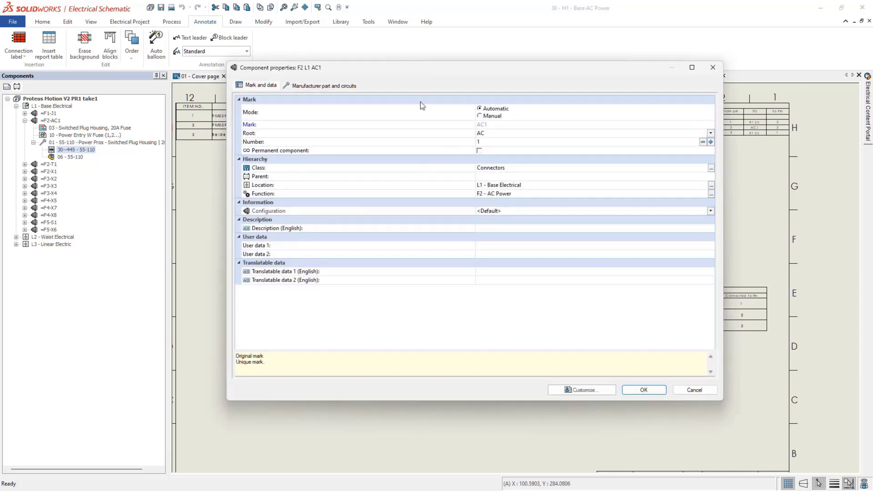
click(327, 86)
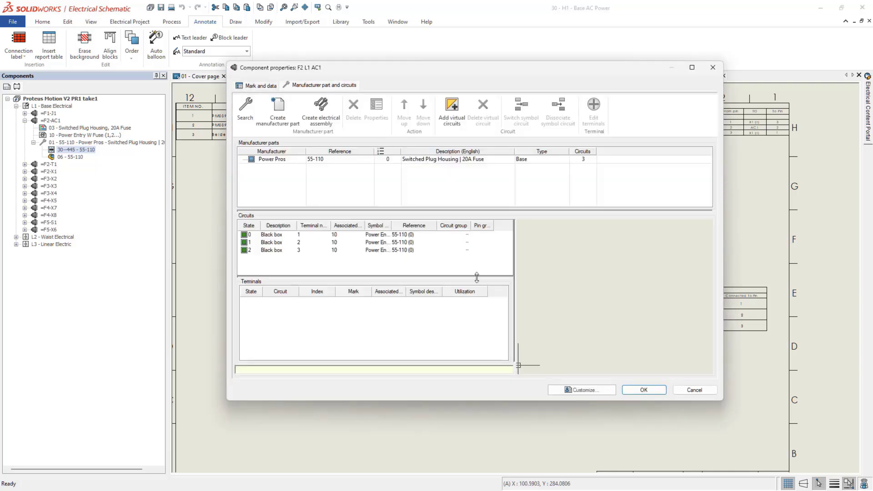
click(695, 390)
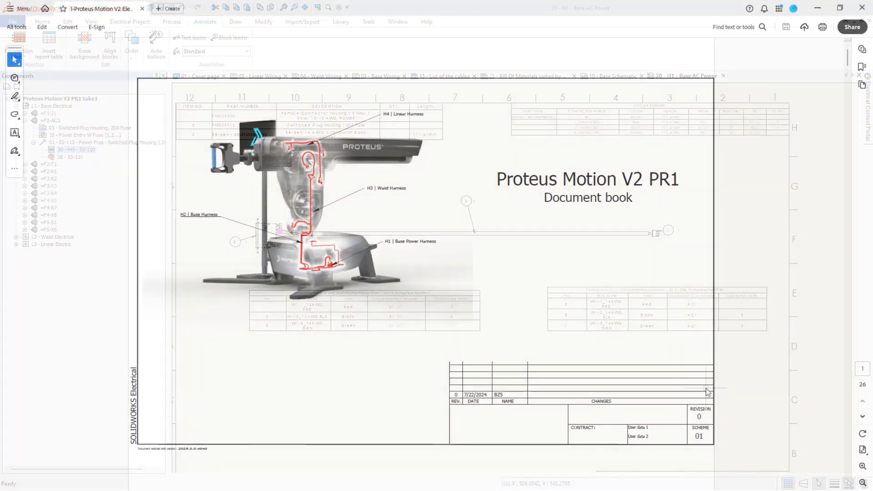
Switch to the PDF document book in Acrobat and follow the AC1 component links between the Base Wiring and Base Schematic pages.
scroll(578, 313, down, 1)
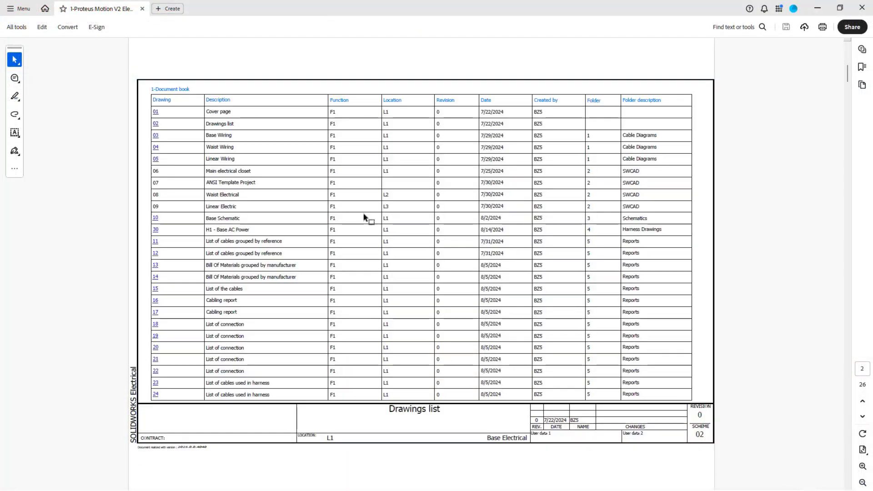
scroll(364, 215, down, 1)
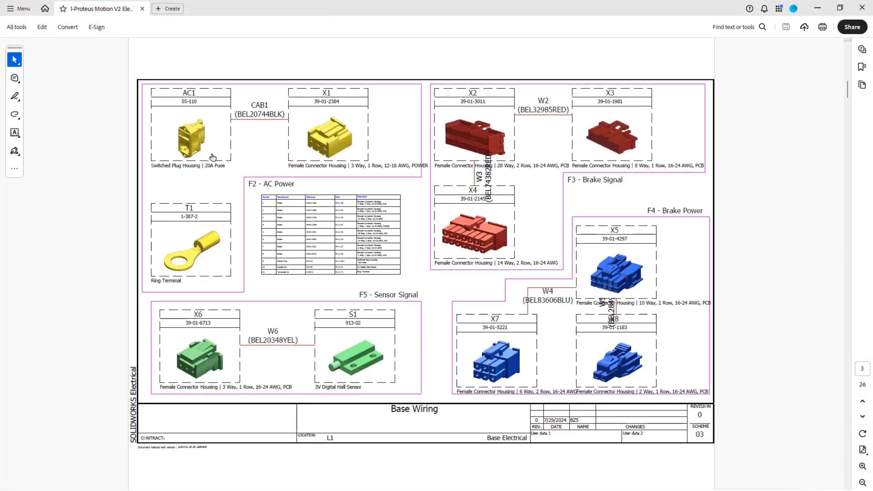
click(193, 147)
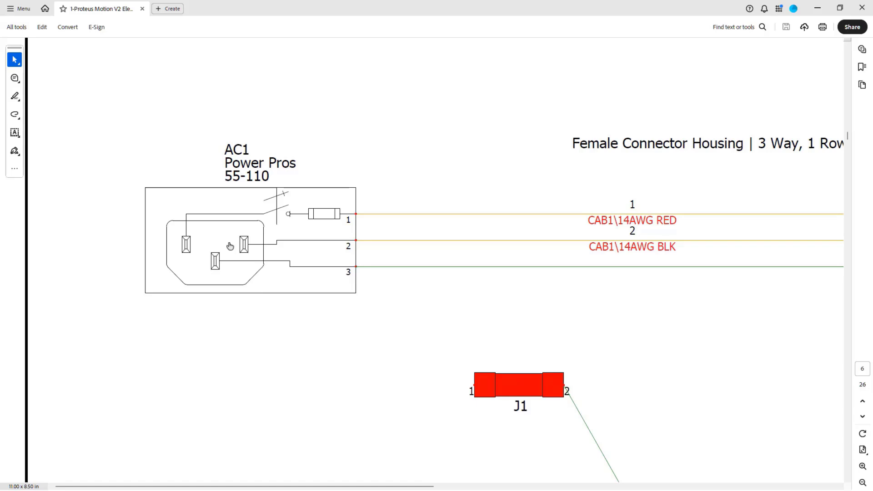
click(230, 246)
click(267, 255)
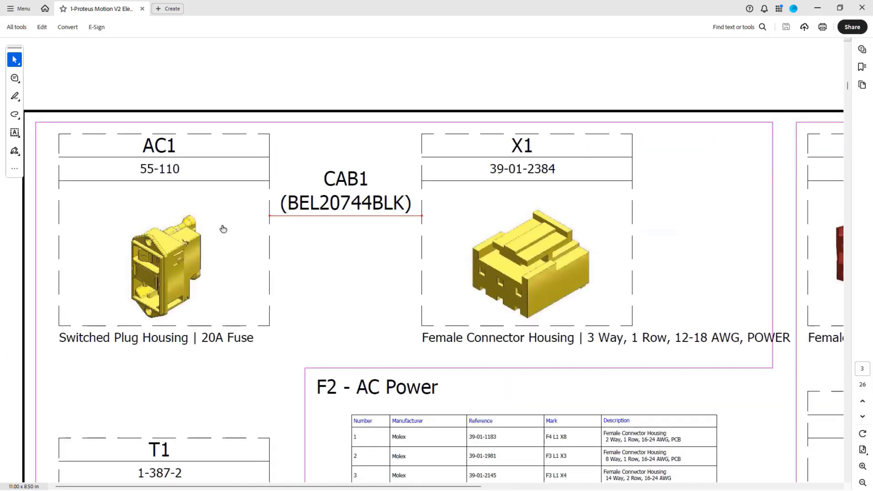
click(197, 236)
ctrl+scroll(571, 277, down, 3)
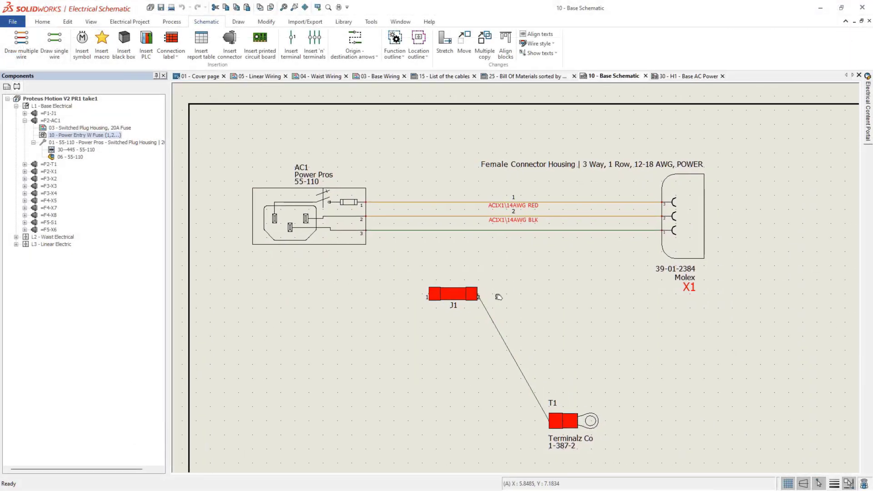
In the SOLIDWORKS Electrical base schematic, move J1, T1 and their connecting wire so J1 sits on the AC1:3 wire.
scroll(498, 297, down, 1)
drag(416, 277, 636, 453)
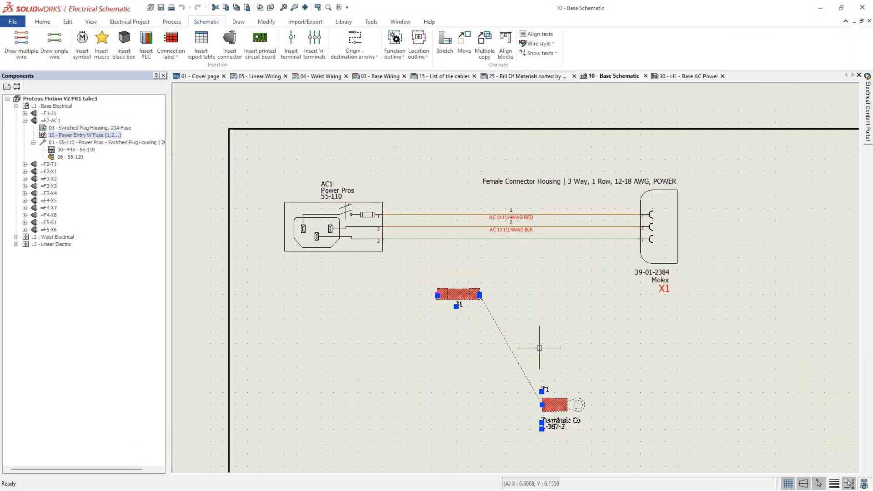
drag(460, 295, 447, 240)
key(Escape)
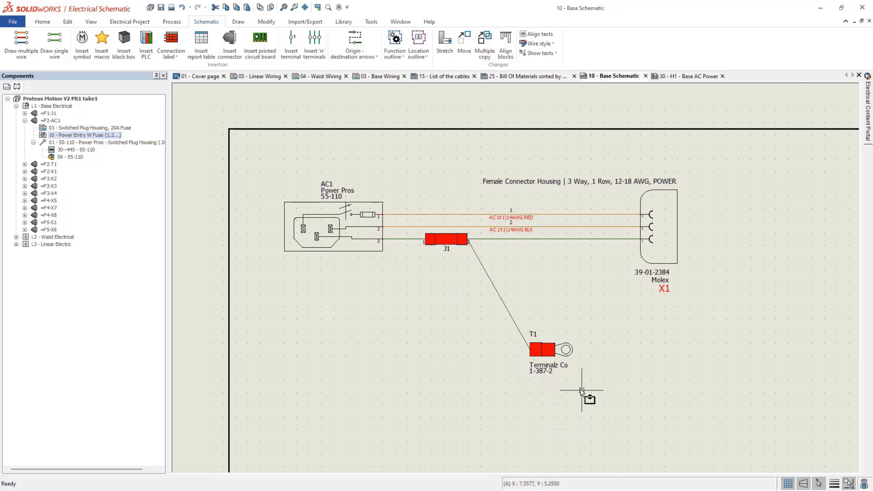
Add J1, T1 and their connecting wires to harness H1 - Base AC Power.
drag(585, 391, 420, 237)
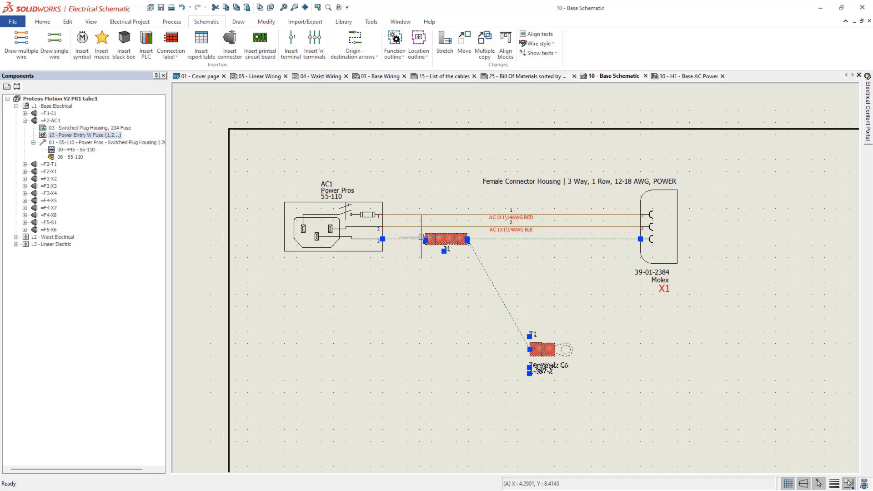
right_click(426, 240)
click(487, 256)
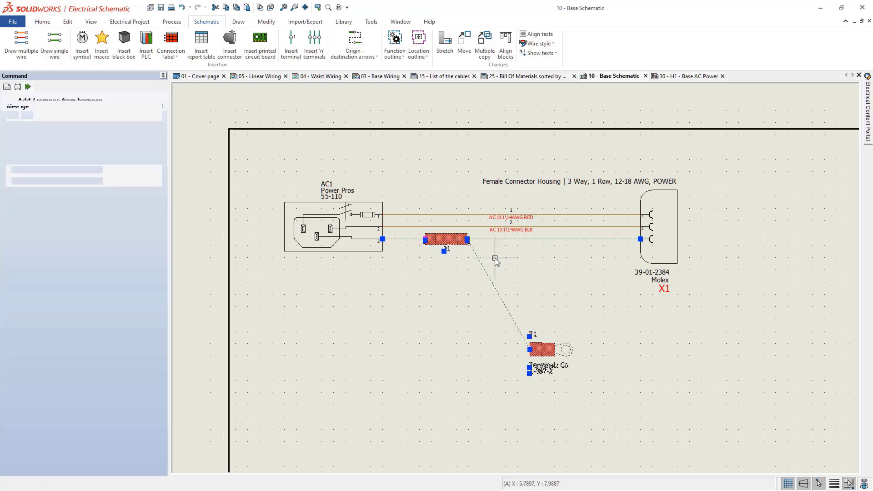
click(12, 112)
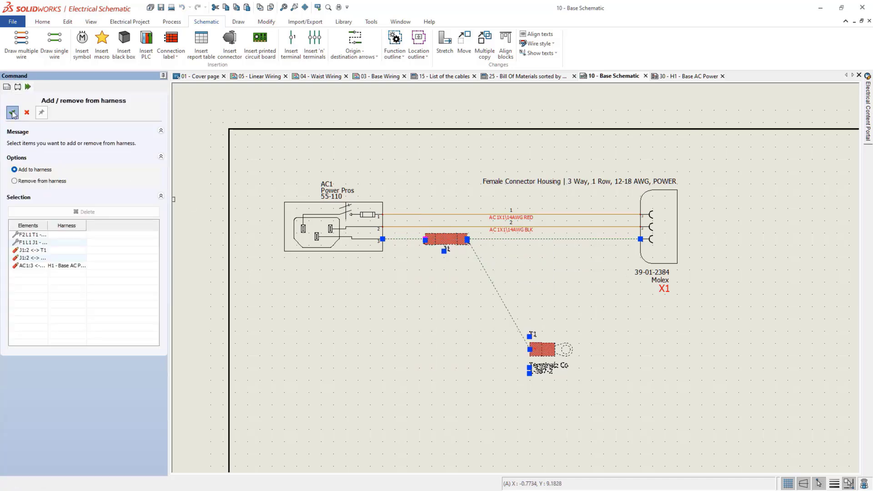
double_click(270, 196)
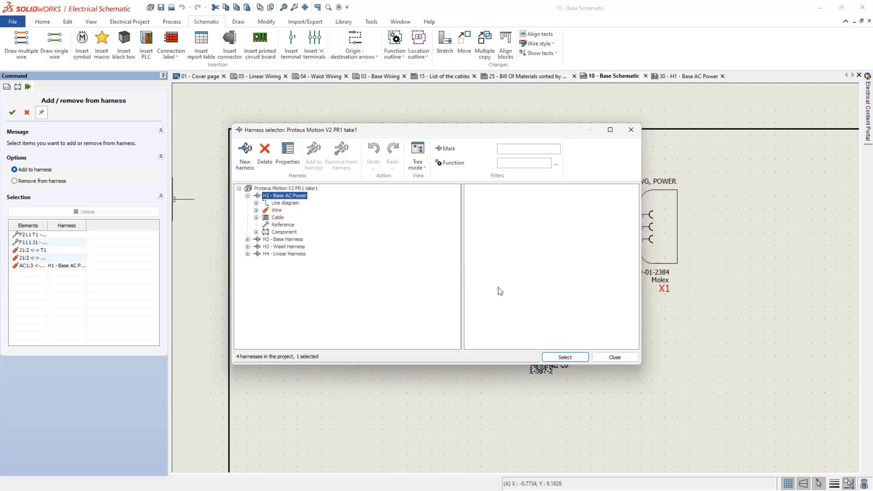
click(565, 357)
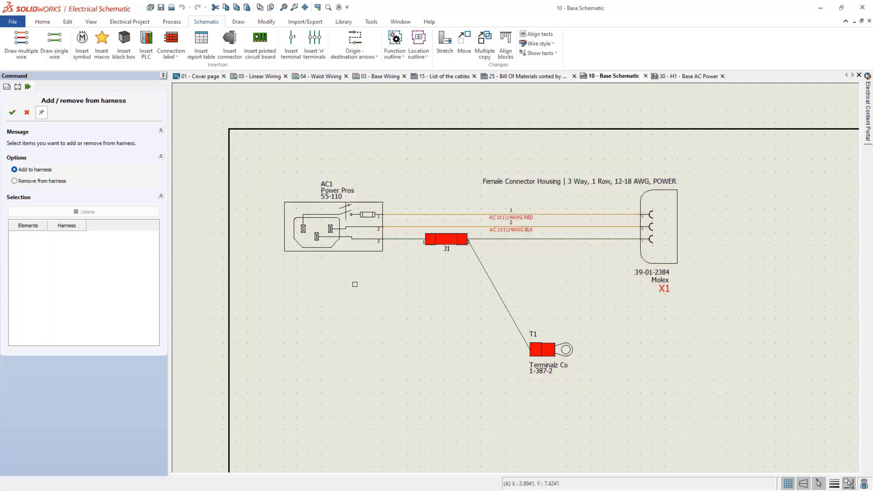
click(26, 113)
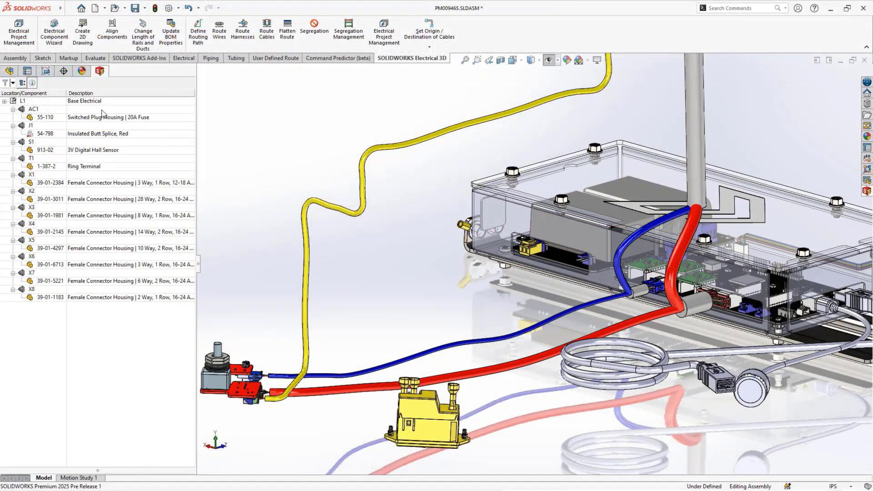
In the SOLIDWORKS assembly PM009465, associate J1's insulated butt splice 54-798 with the ECAD part PM009337.
click(9, 70)
click(91, 394)
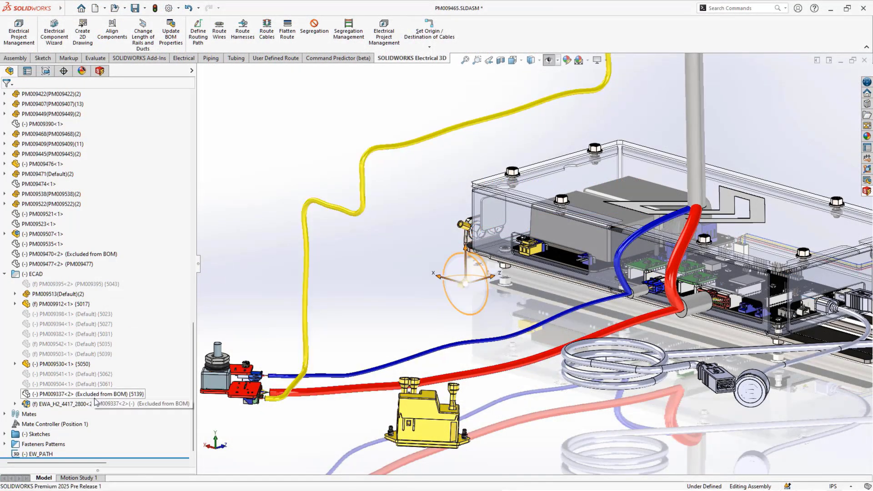
click(99, 70)
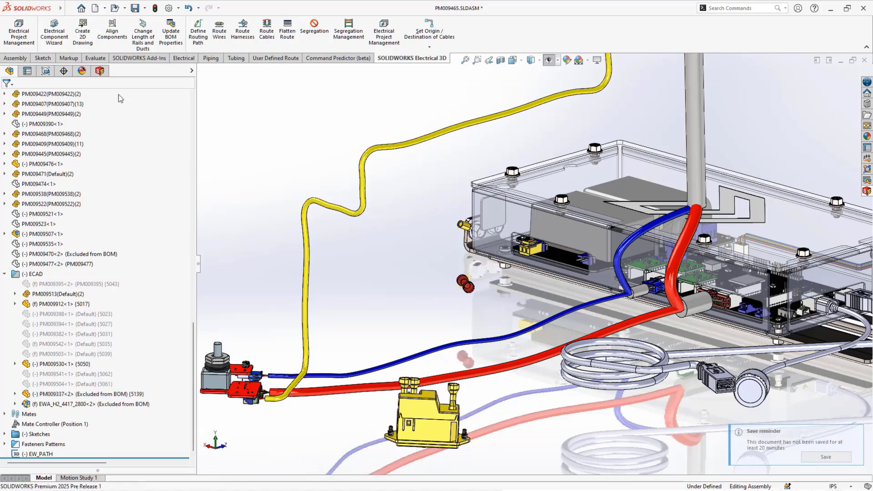
right_click(105, 135)
click(132, 154)
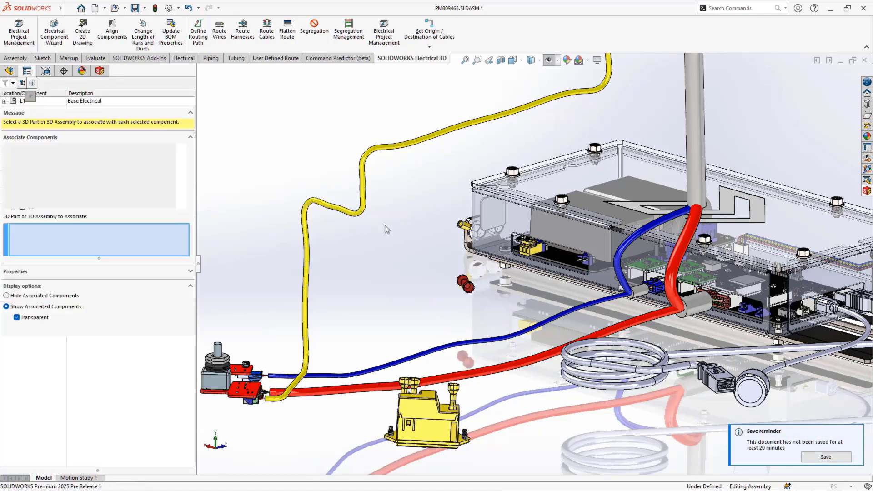
click(6, 97)
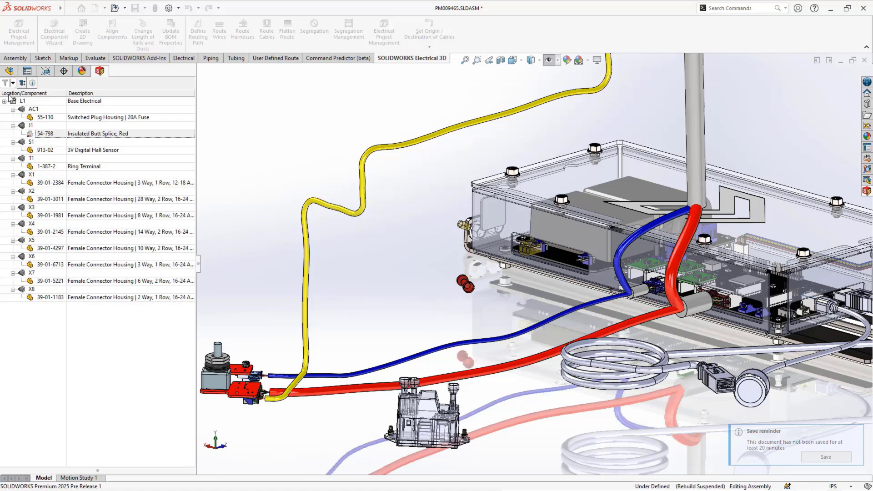
Route only harness H1 - Base AC Power as a SOLIDWORKS route using splines with tangency.
click(242, 28)
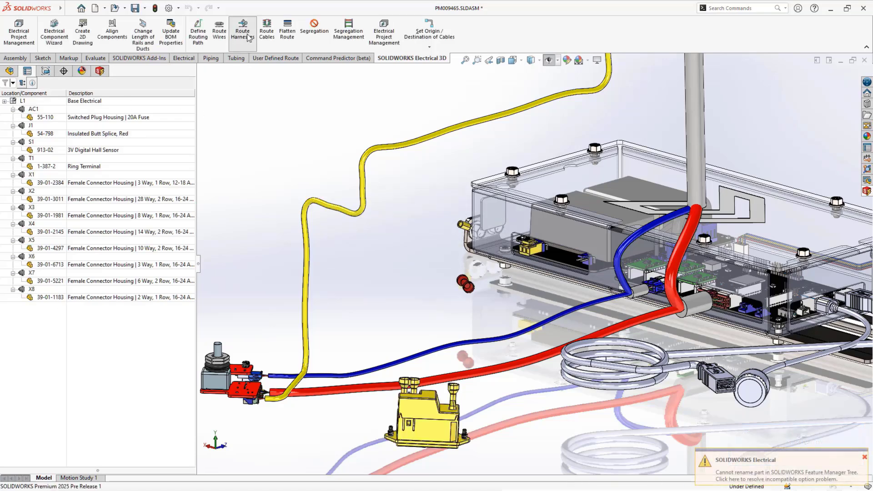
click(92, 311)
click(284, 193)
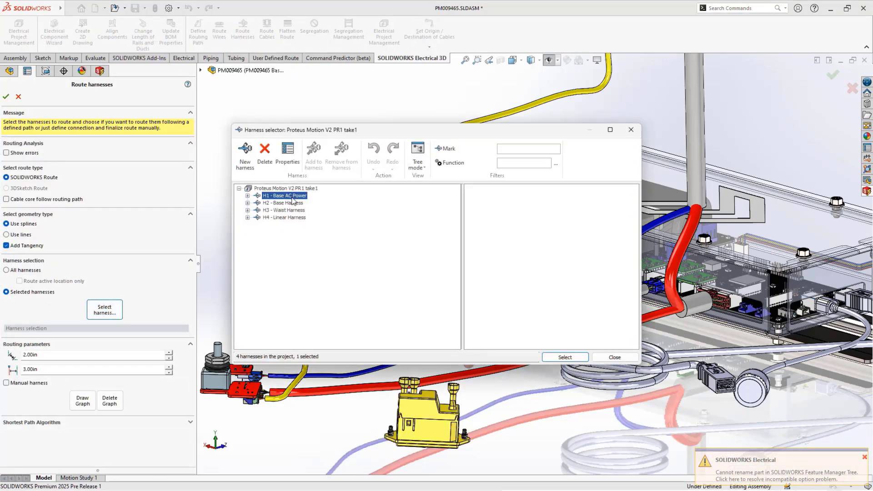
click(564, 357)
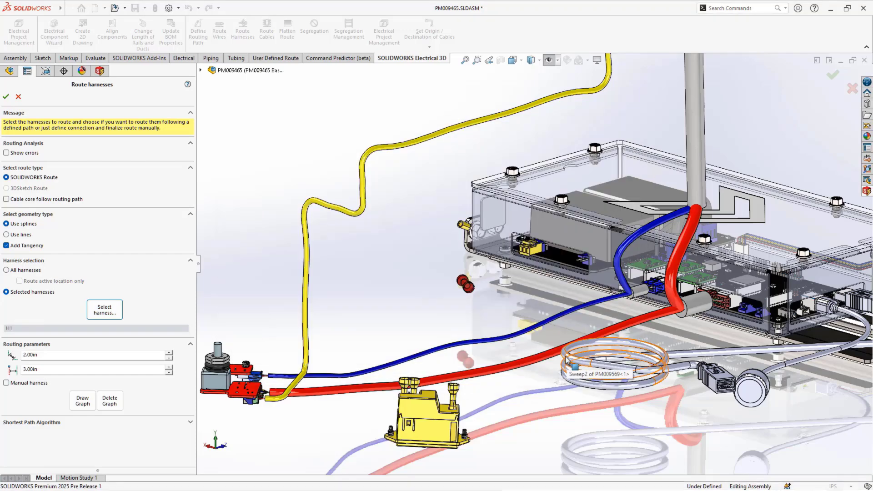
click(6, 96)
Flatten the routed H1 harness as a Manufacture type, using the long main cable segment beside the splice as reference.
right_click(68, 415)
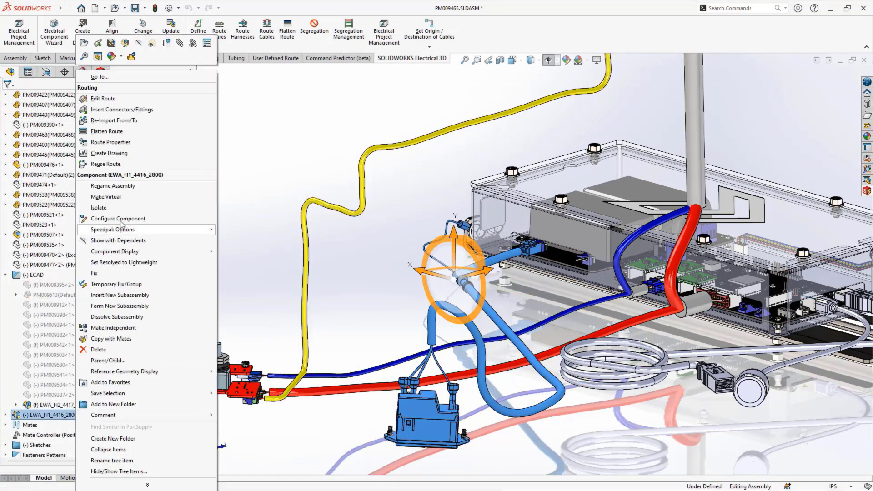
click(145, 135)
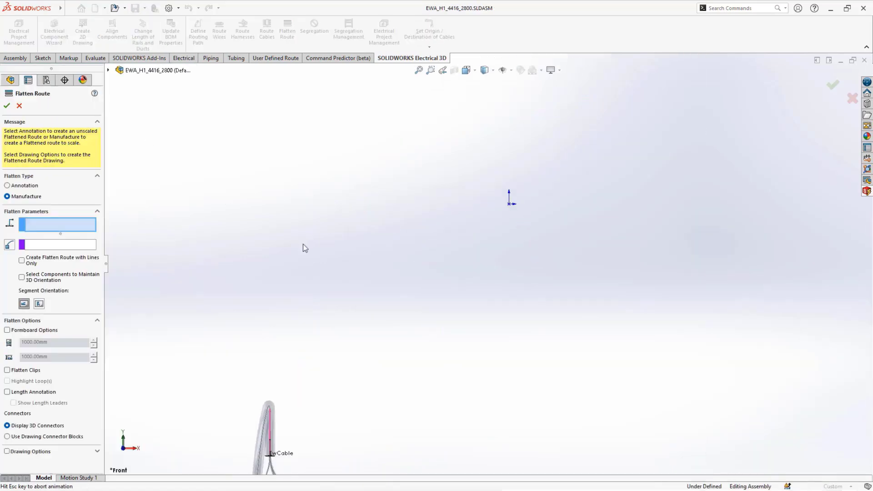
scroll(649, 387, down, 5)
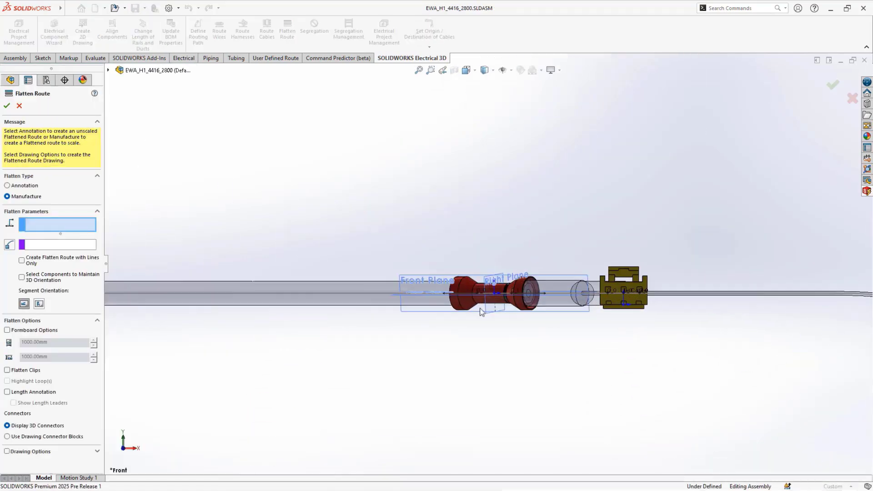
middle_drag(474, 312, 534, 394)
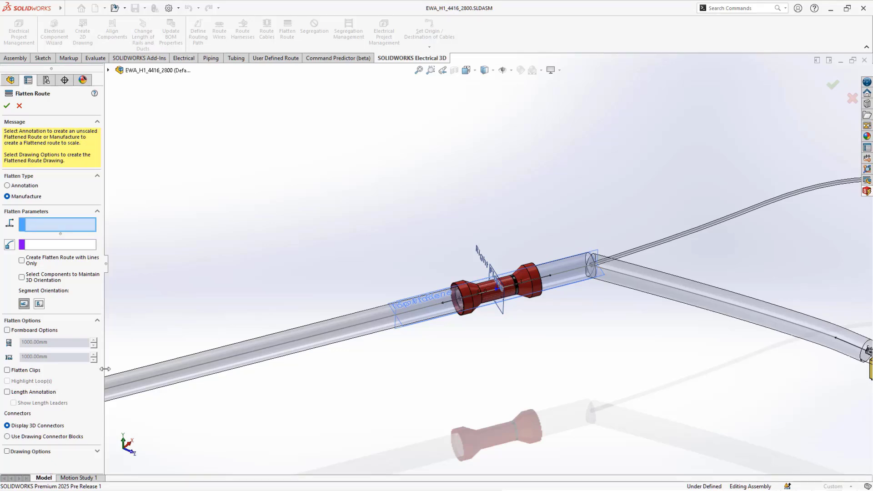
click(172, 373)
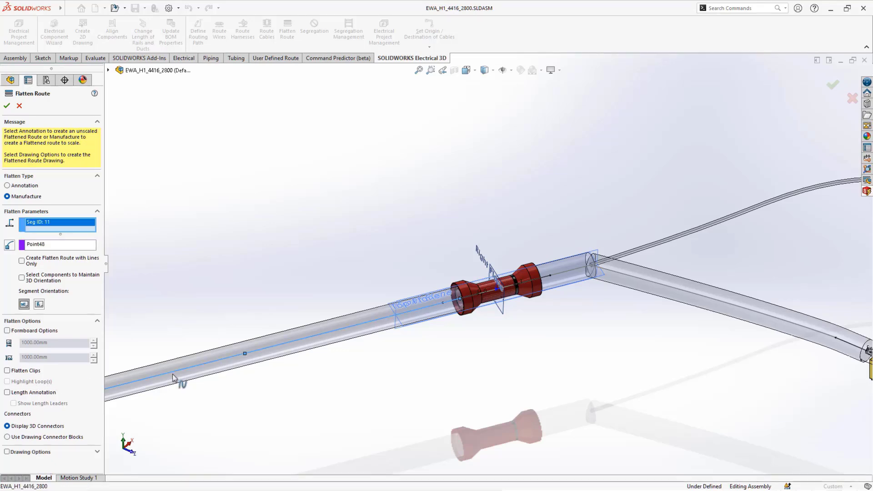
click(7, 106)
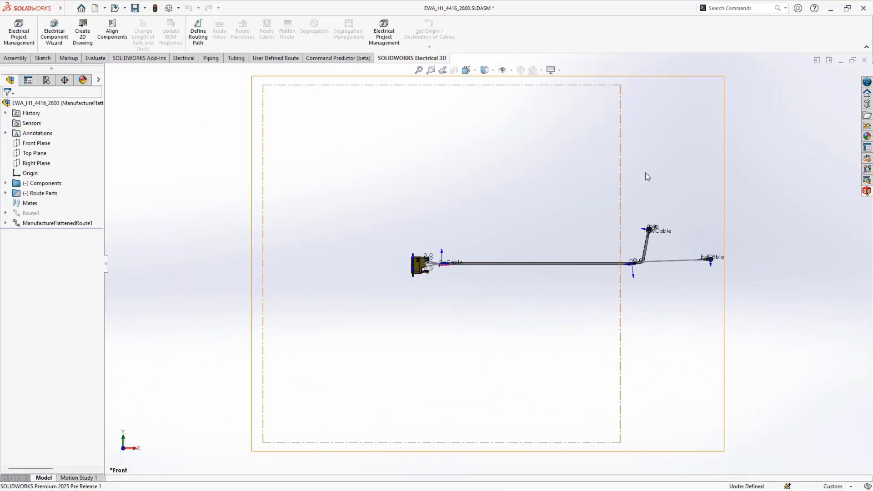
Edit the flattened route and rotate the ring terminal wire segment by about -110° so it points downward.
scroll(646, 176, down, 3)
right_click(609, 356)
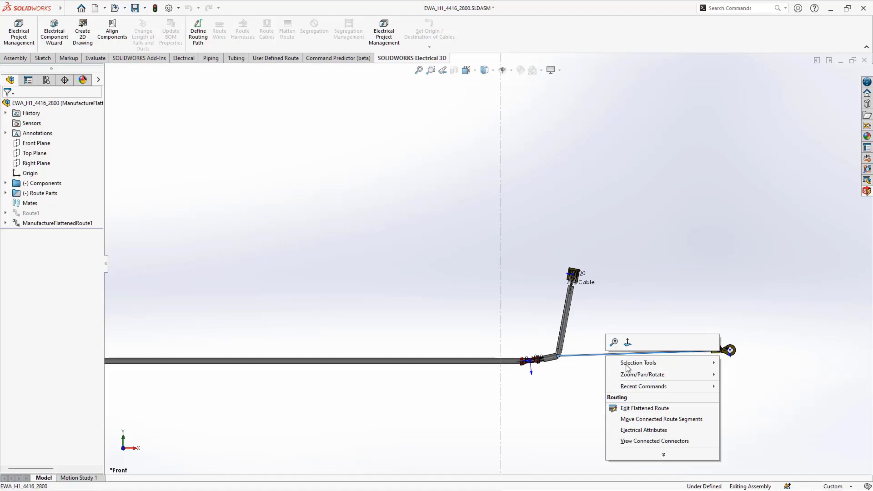
click(654, 408)
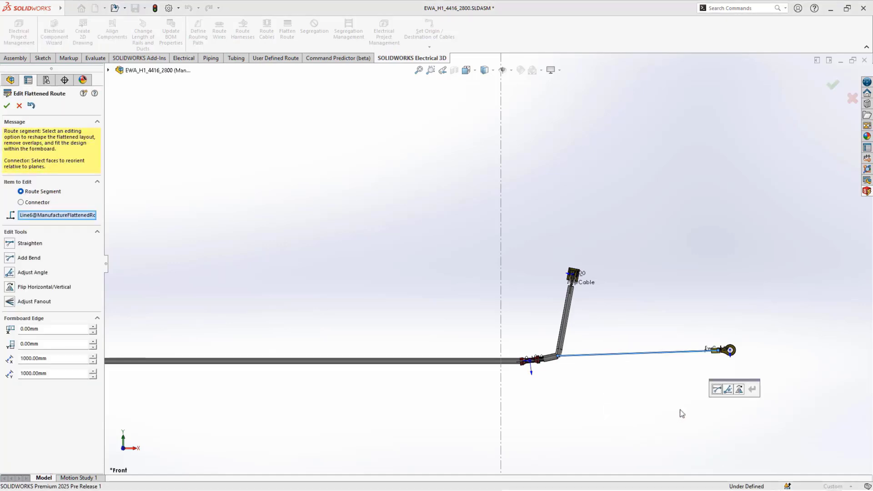
click(731, 391)
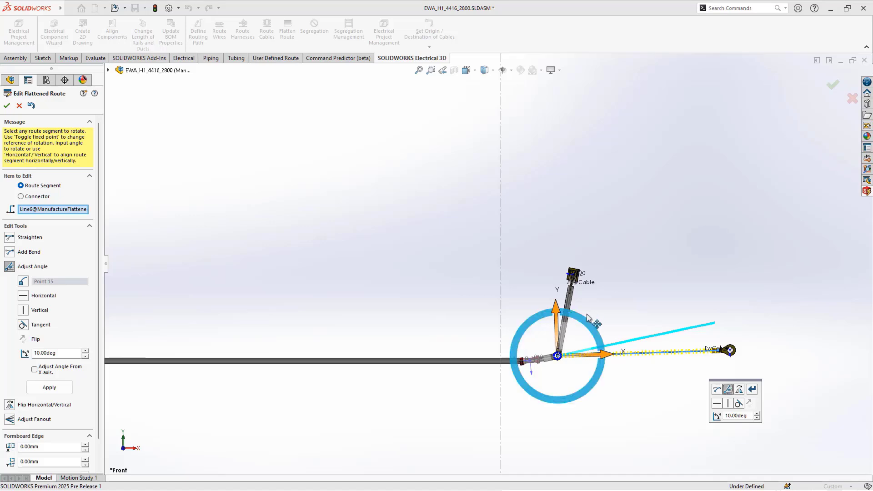
drag(586, 322, 578, 400)
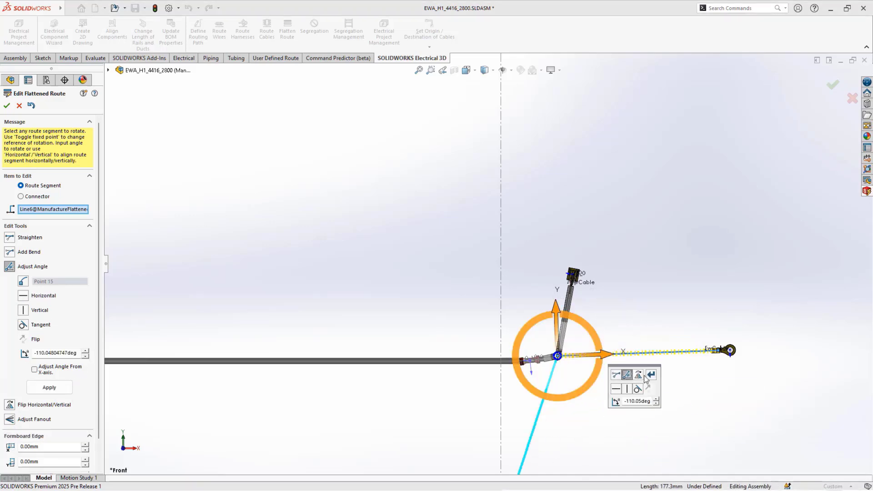
Rotate the short X1 connector branch by about 21.5° and finish editing the flattened route.
click(569, 311)
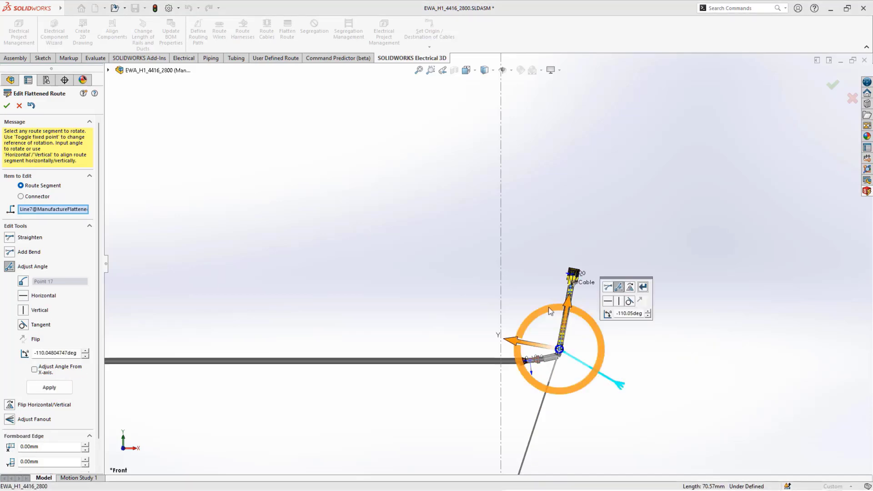
drag(547, 307, 434, 443)
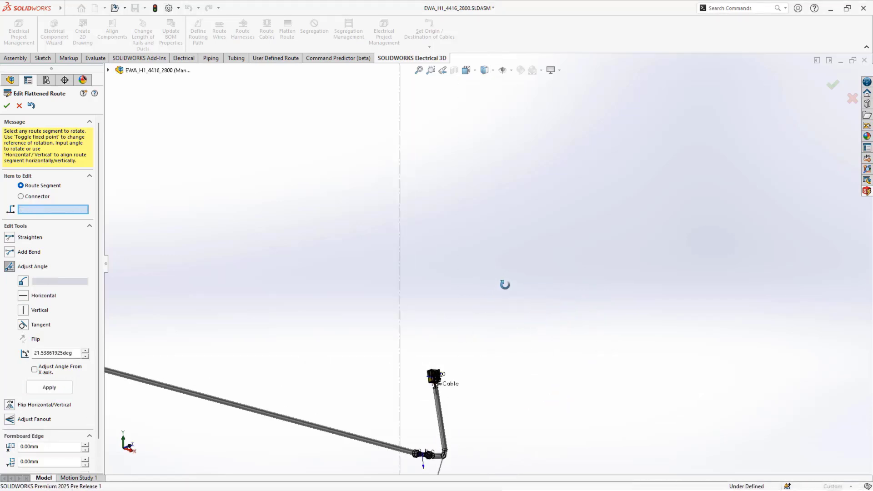
click(7, 106)
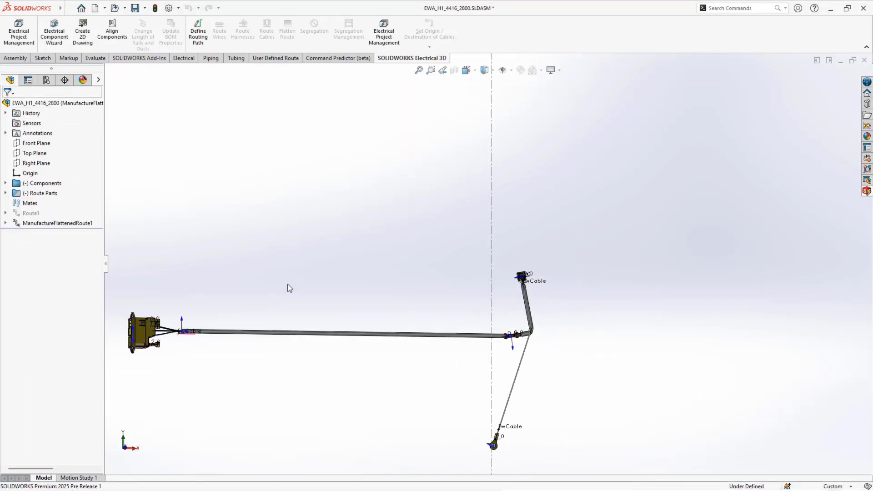
Open the EWA_H1_4416_2800 harness drawing, accepting the mismatched assembly file and leaving all dangling detail types unselected for deletion.
right_click(73, 103)
click(80, 76)
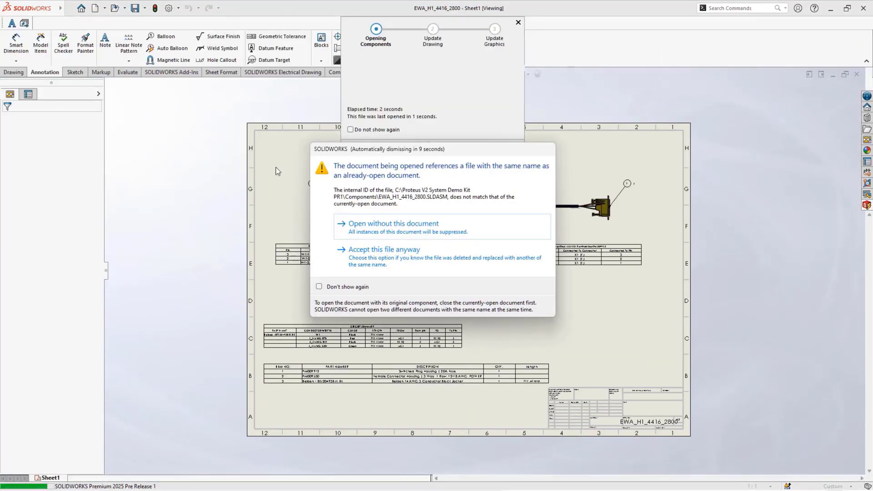
click(378, 262)
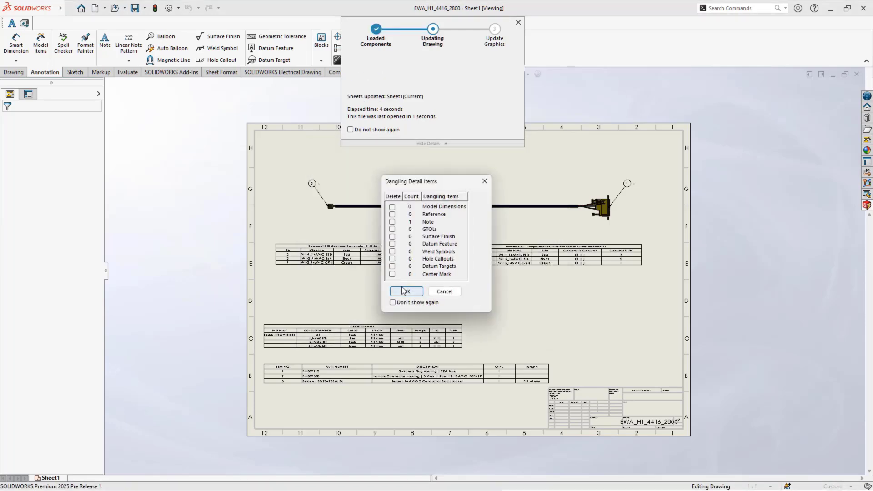
click(402, 288)
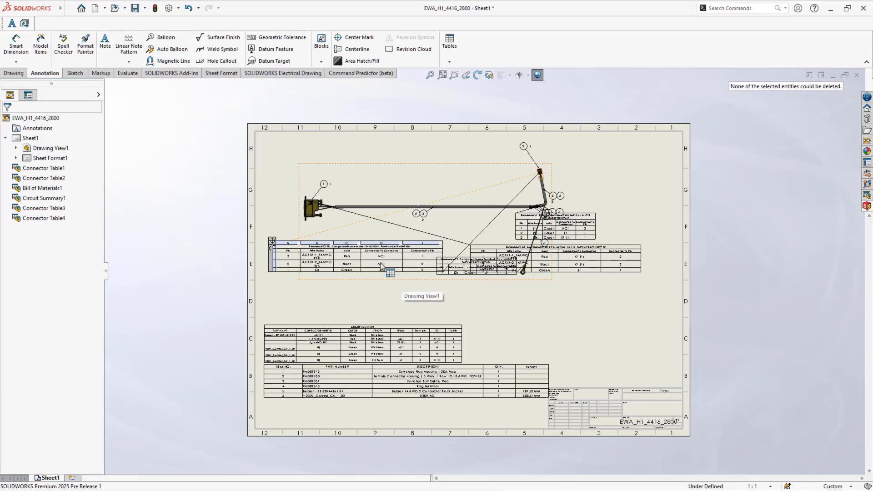
Reapply the drawing view's flattened route items with Restore Table Position and 3D Connectors on and Connector Blocks off.
right_click(342, 178)
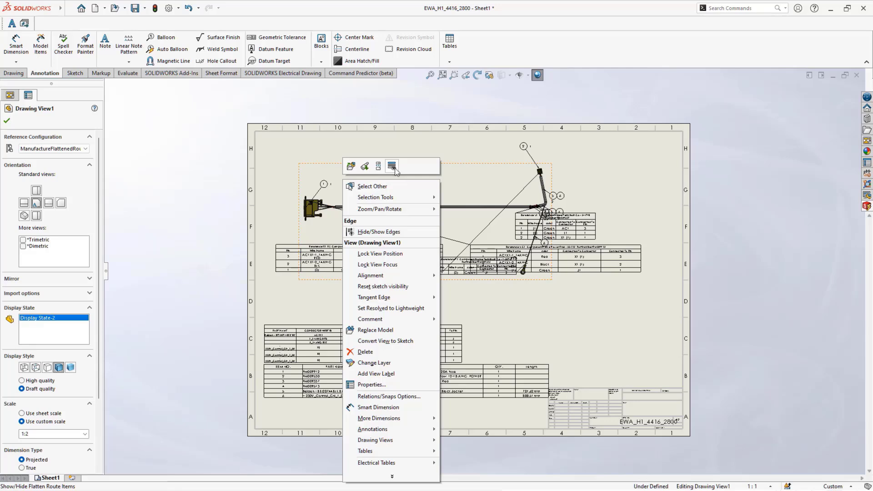
click(392, 167)
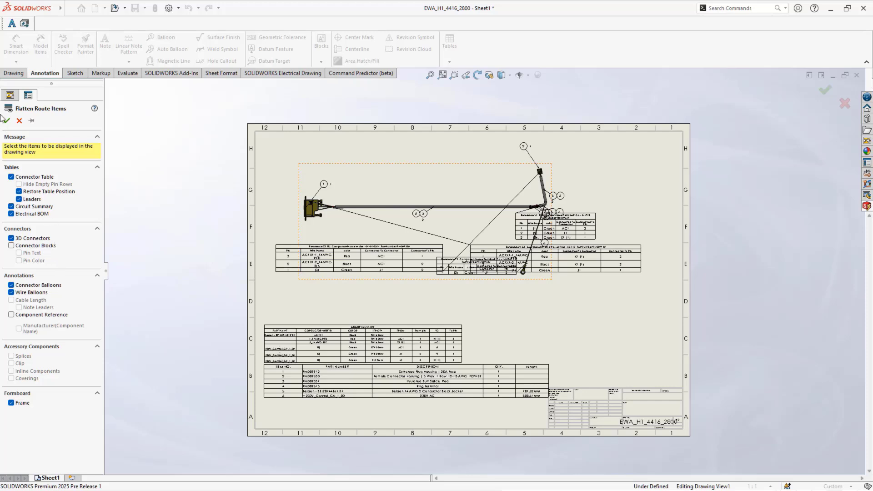
click(31, 246)
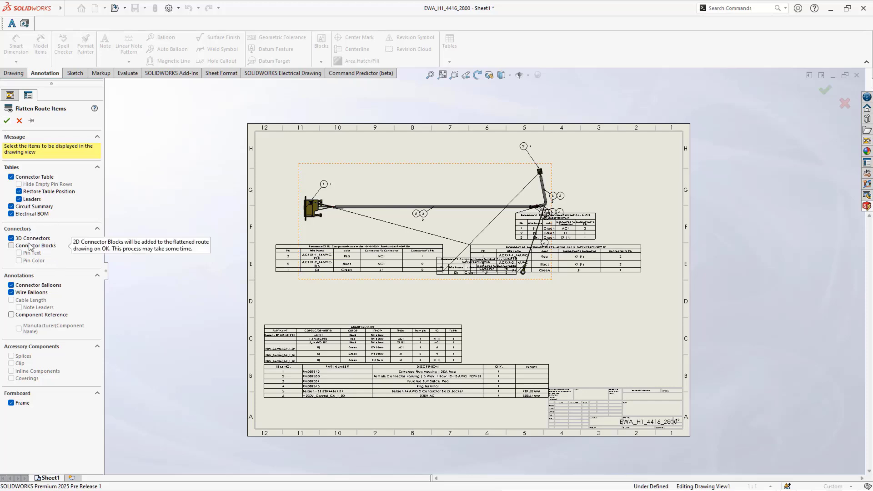
click(30, 246)
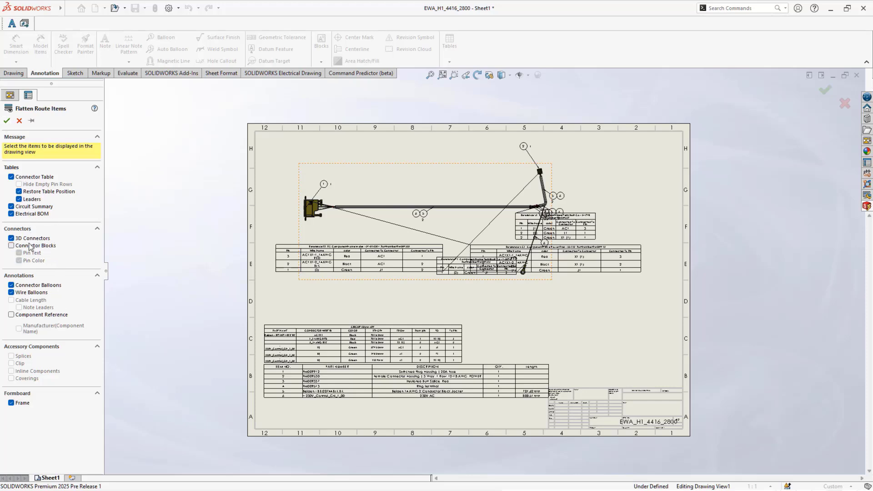
click(8, 121)
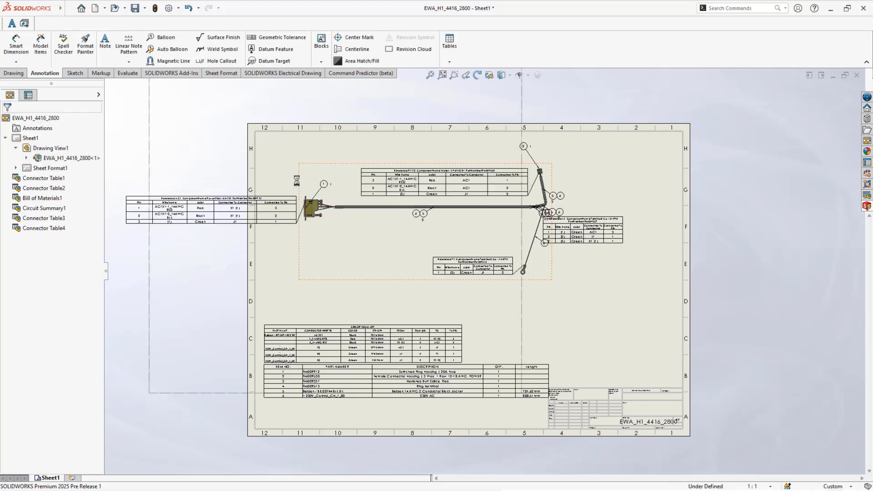
Rearrange the connector tables around the harness view: AC1 below its connector, X1 higher, and J1 and T1 to the right of the wires.
click(273, 250)
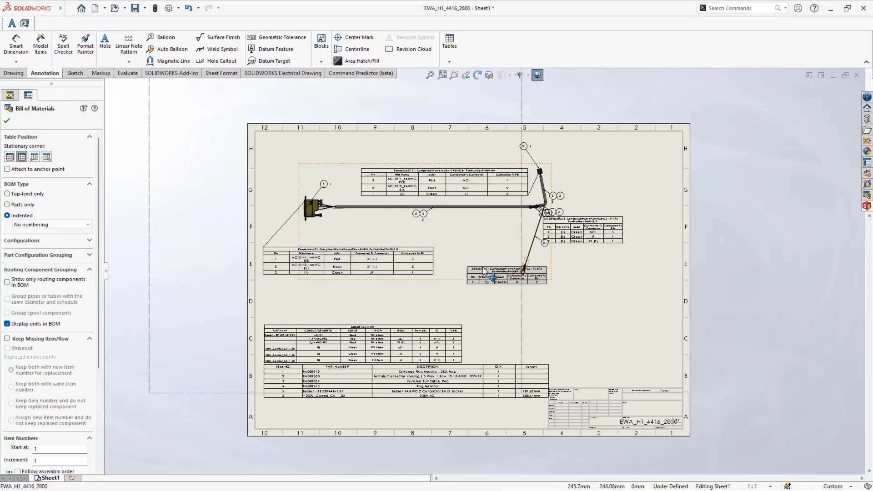
click(536, 281)
drag(357, 165, 343, 142)
drag(540, 213, 586, 182)
scroll(427, 196, down, 4)
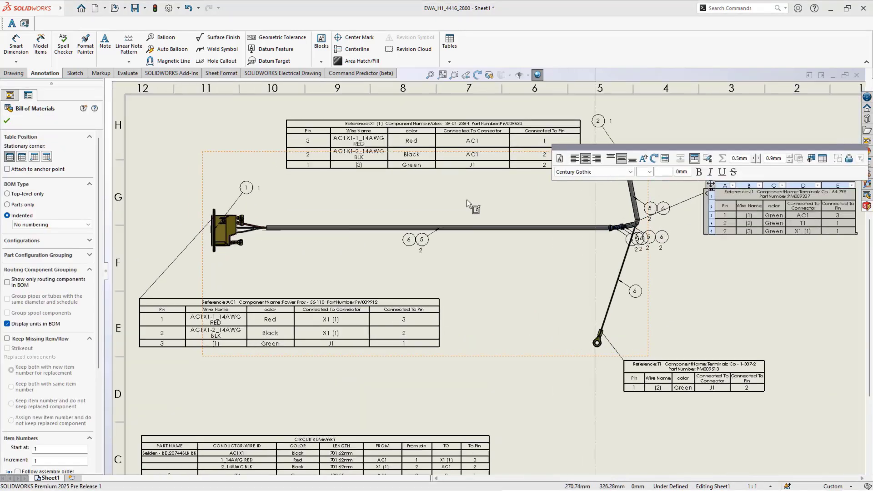
Make the title row of the X1 connector table all uppercase and apply the change to all connector tables.
click(405, 118)
click(358, 100)
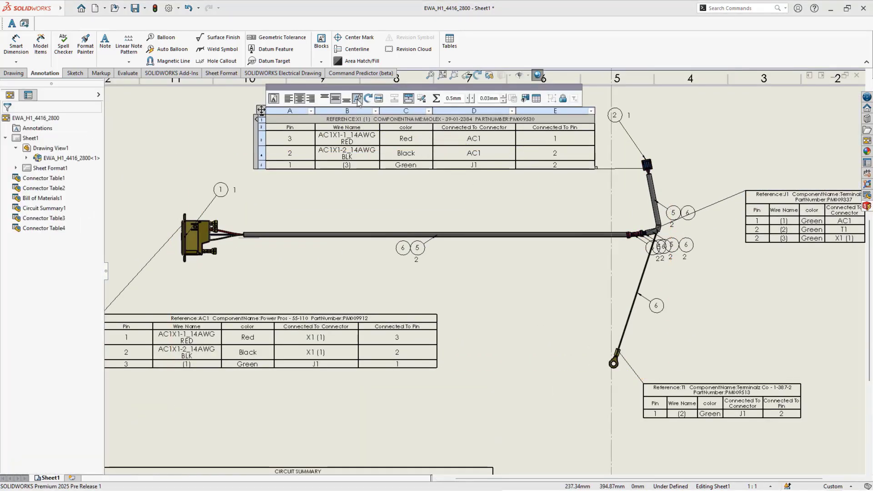
click(181, 122)
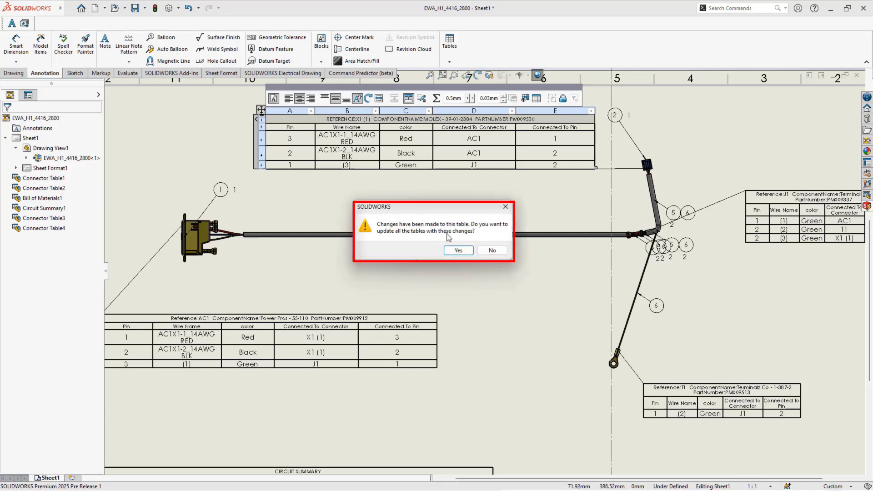
click(457, 251)
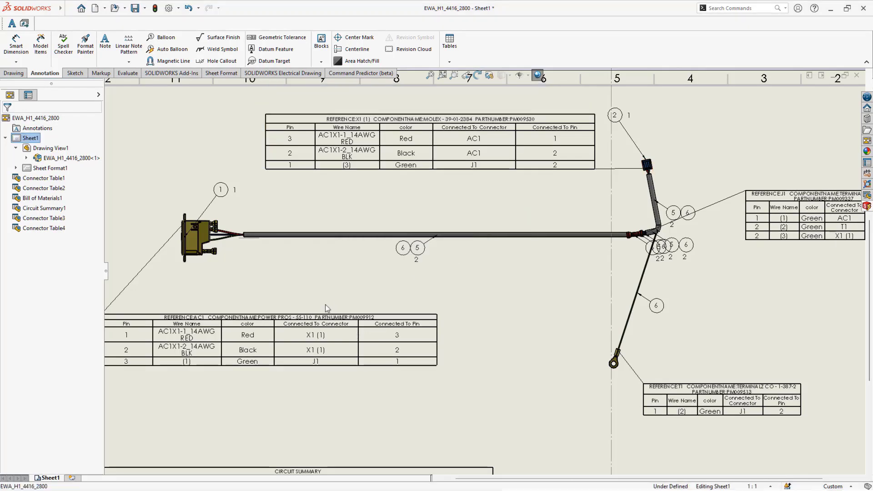
Insert a Stripped Wire Length route property column before the color column in the X1 connector table, updating all connector tables.
click(408, 118)
right_click(409, 117)
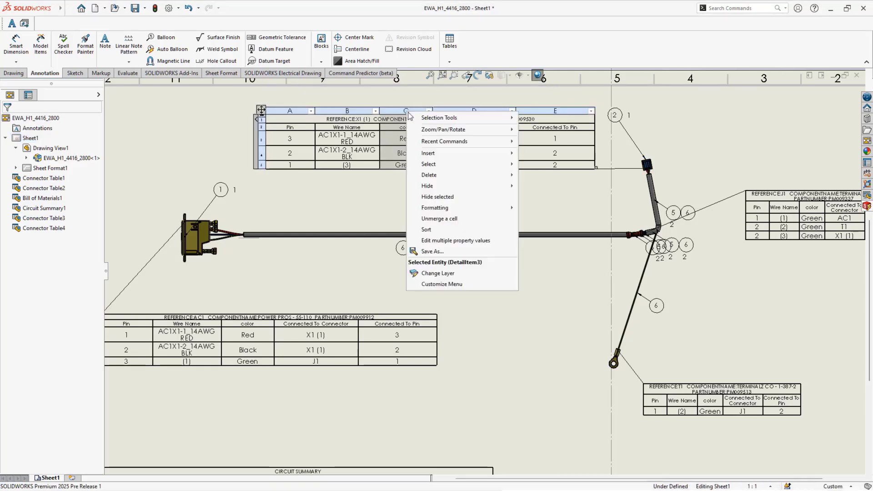
mouse_move(428, 153)
click(539, 164)
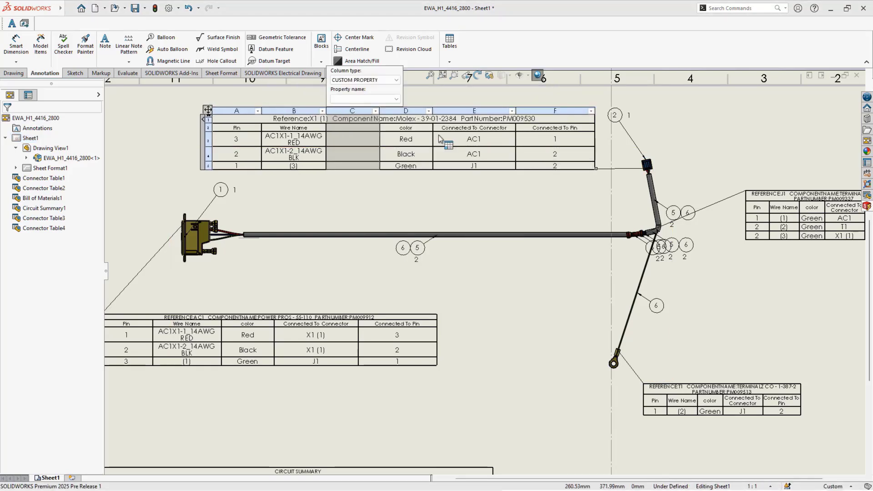
click(386, 80)
click(376, 132)
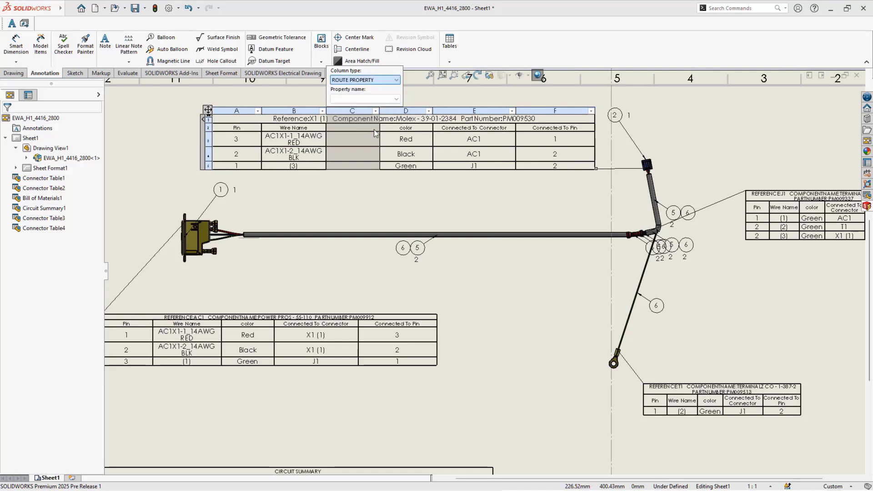
click(366, 98)
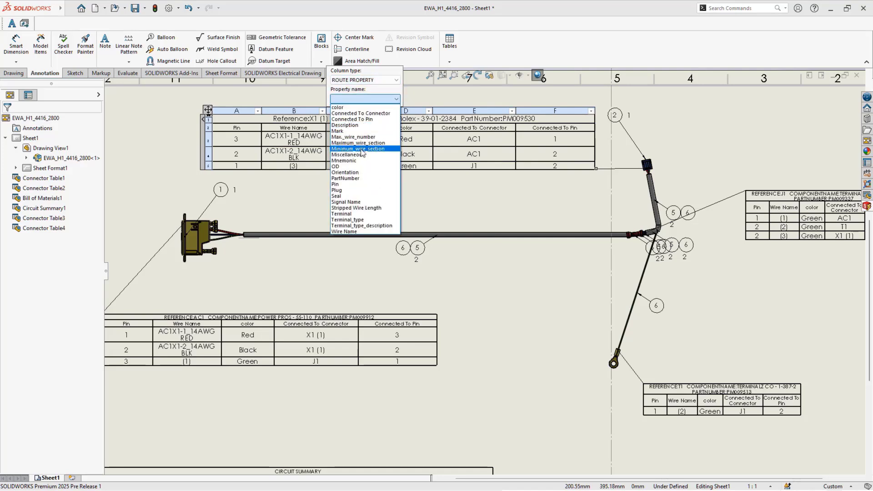
click(363, 207)
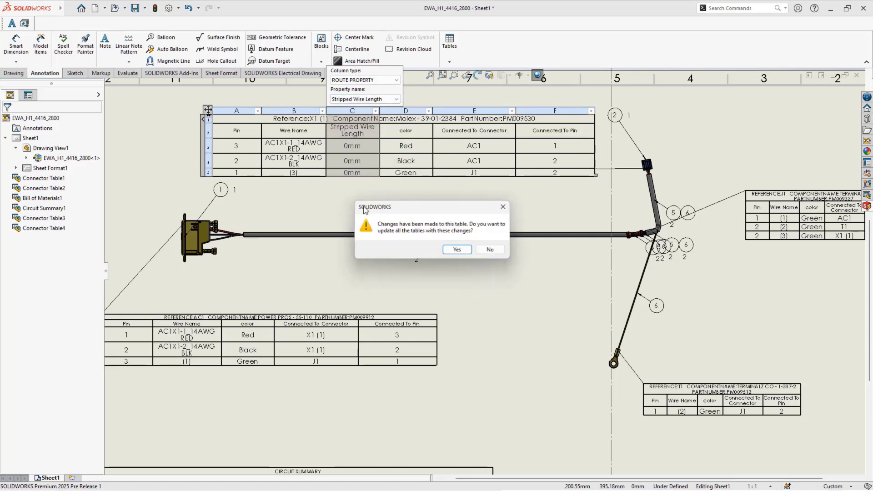
click(451, 249)
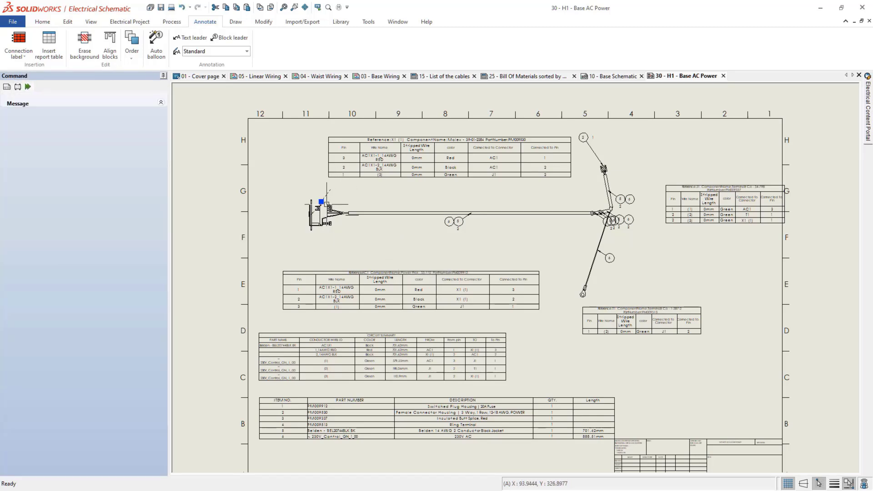
Delete the X1 connector's old balloon and insert the "Bill Of Materials for components in file" report table to the right of the circuit summary.
click(583, 138)
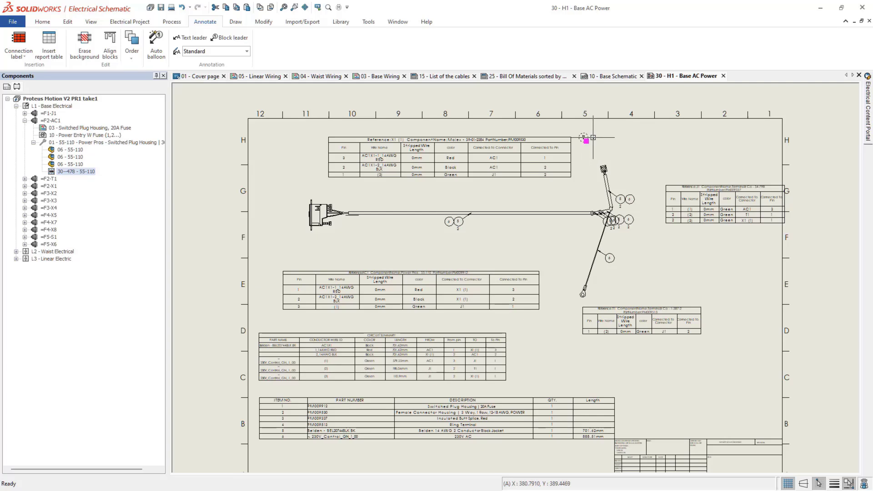
key(Delete)
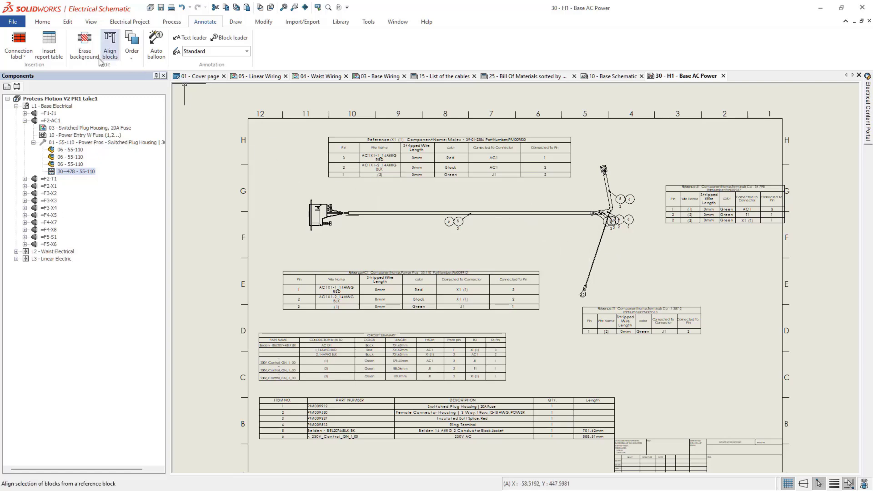
click(42, 56)
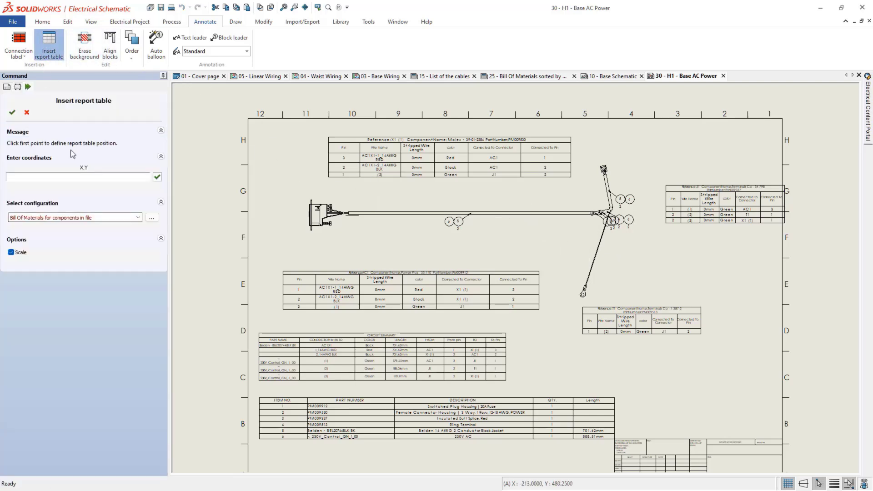
click(526, 339)
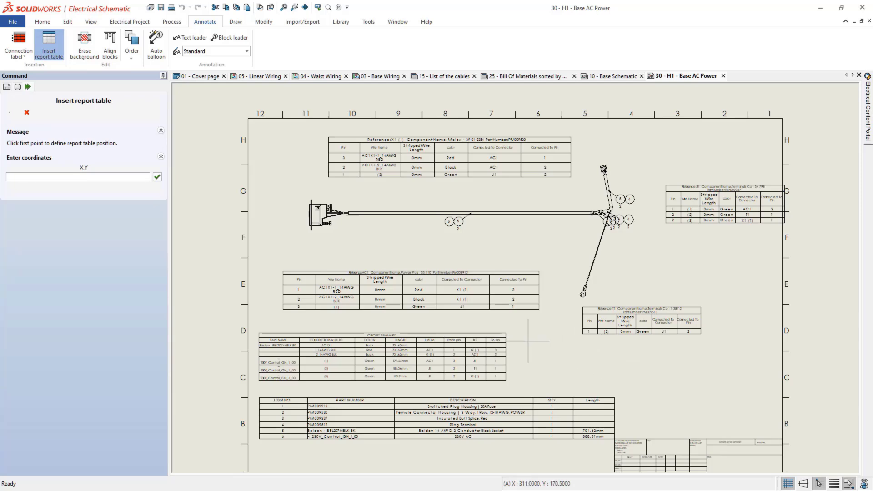
click(736, 391)
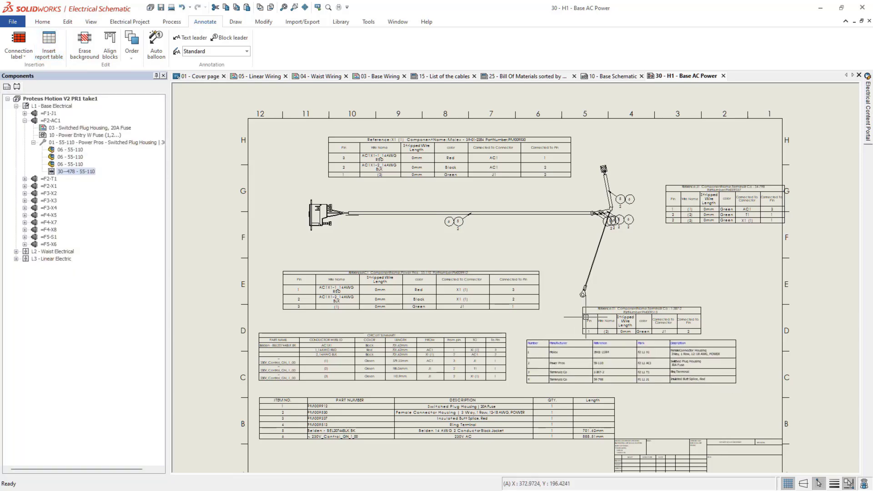
Auto-balloon the harness drawing's components with Circle balloons at size 30, keeping the report table update on.
click(155, 43)
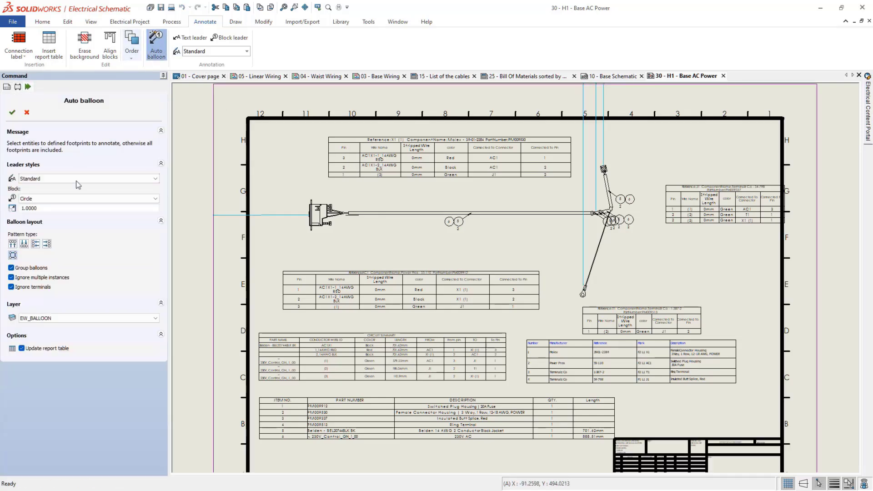
drag(68, 210, 12, 209)
text(3)
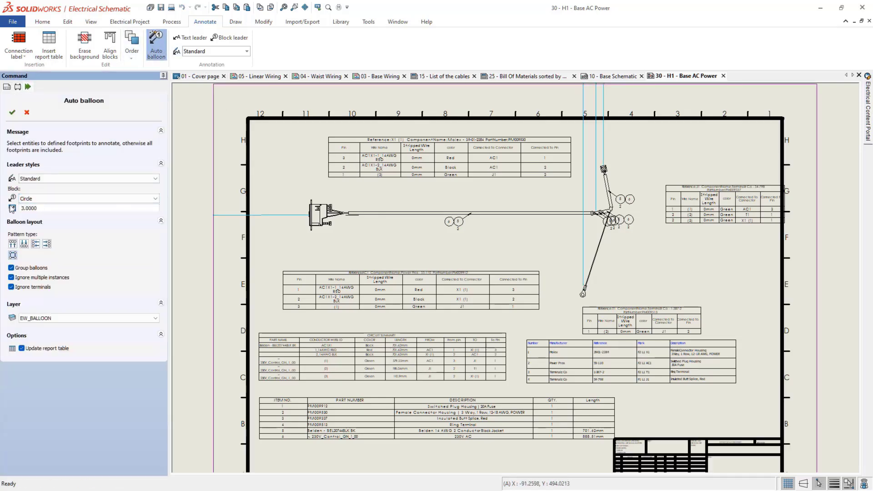
text(0)
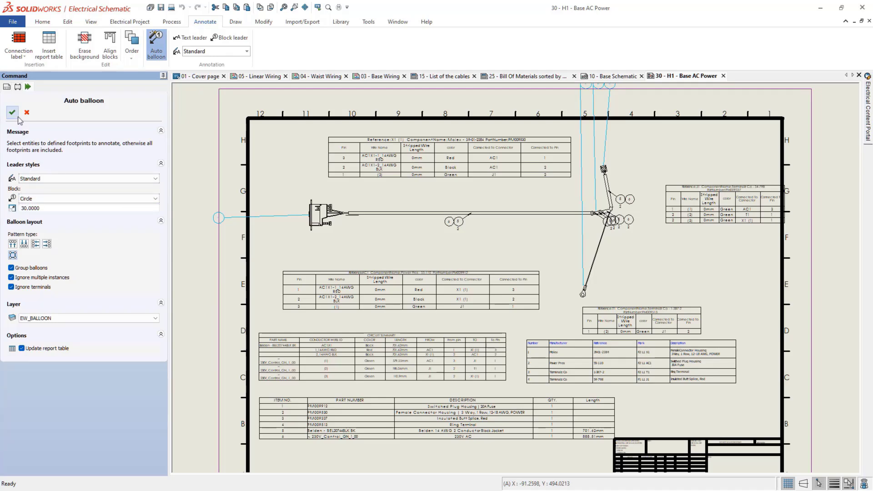
click(12, 113)
Move the AC1 plug balloon just above and left of its connector, and the ring terminal balloon up and left of the terminal.
click(224, 217)
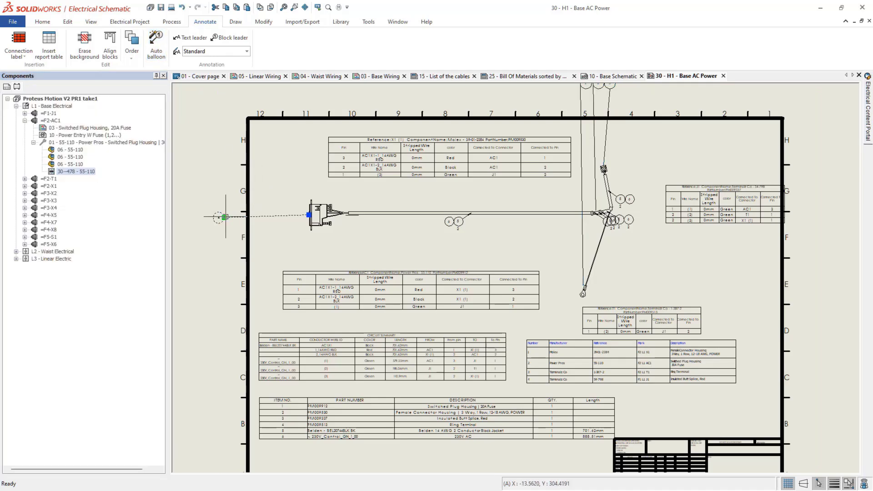
click(224, 217)
click(279, 199)
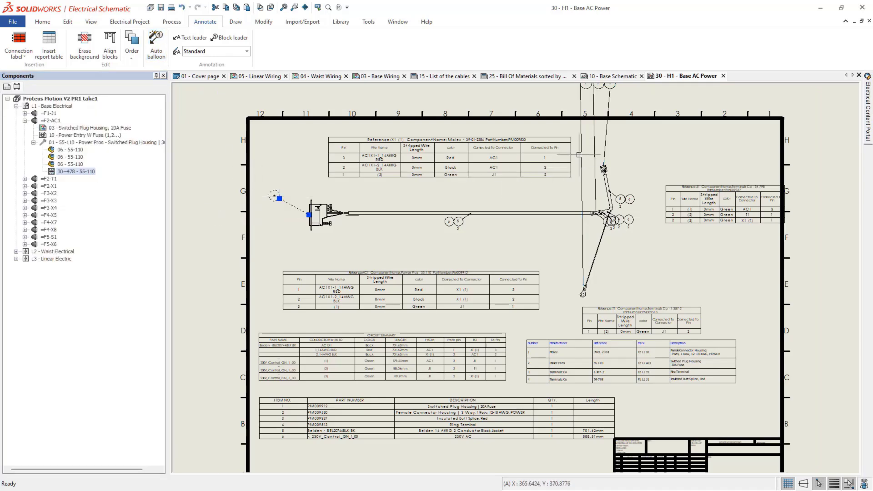
middle_drag(611, 113, 599, 147)
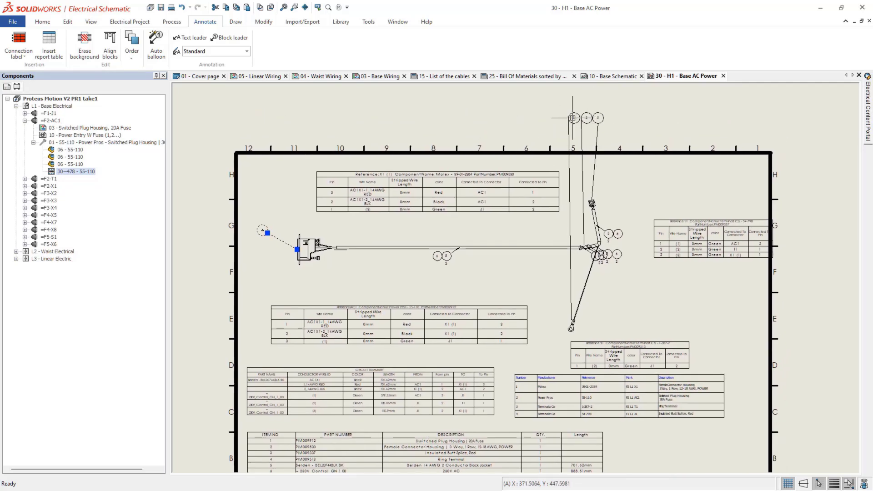
click(569, 121)
click(569, 118)
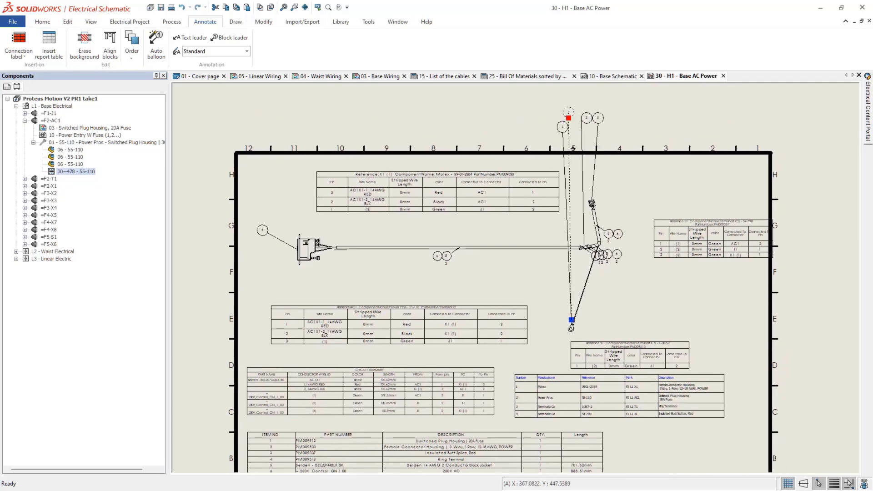
click(528, 284)
Move the splice balloon just above and left of the splice, and the X1 connector balloon just above and right of that connector.
click(583, 119)
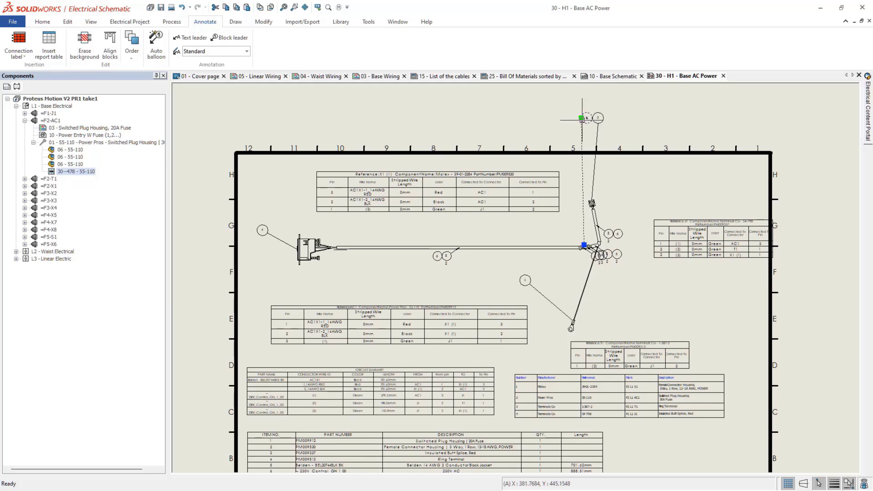
click(581, 117)
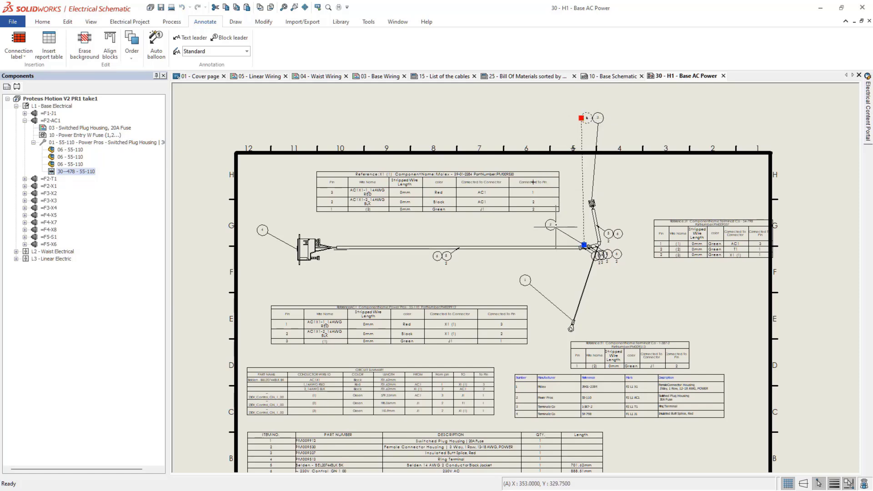
click(556, 239)
click(598, 120)
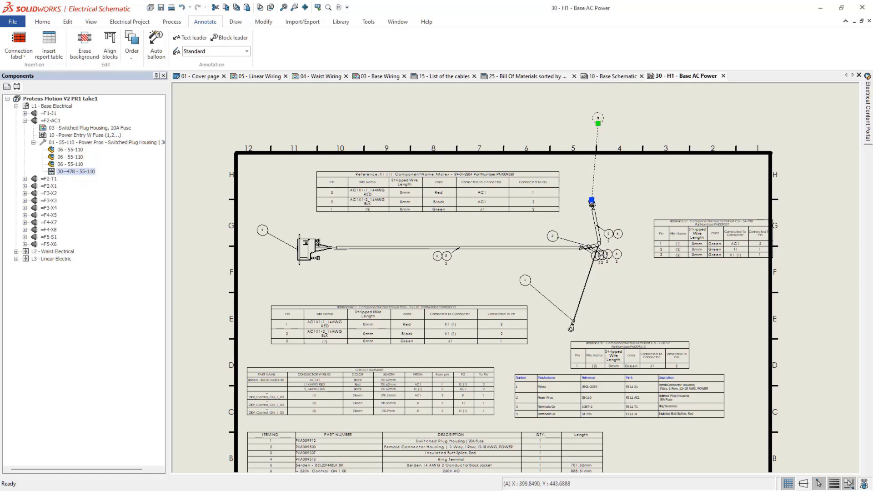
click(598, 123)
click(612, 183)
middle_drag(654, 231, 651, 176)
key(Escape)
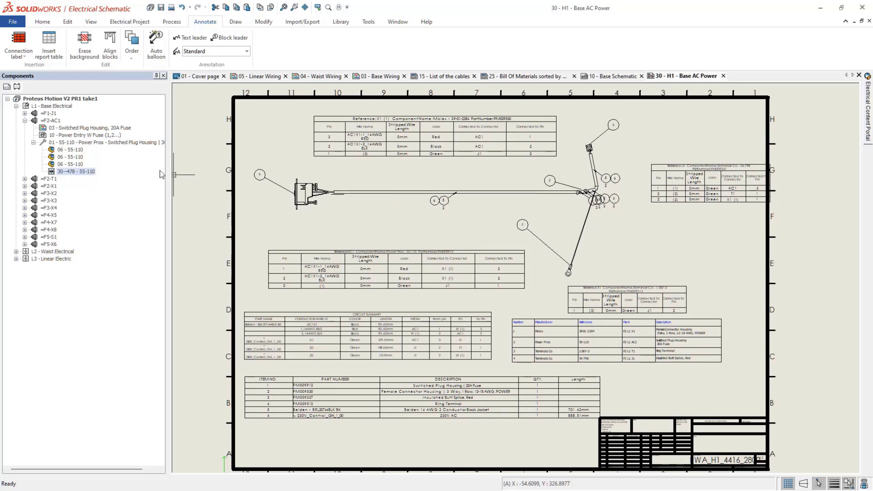
Make drawing marks unique by Folder in the electrical project configuration.
click(6, 87)
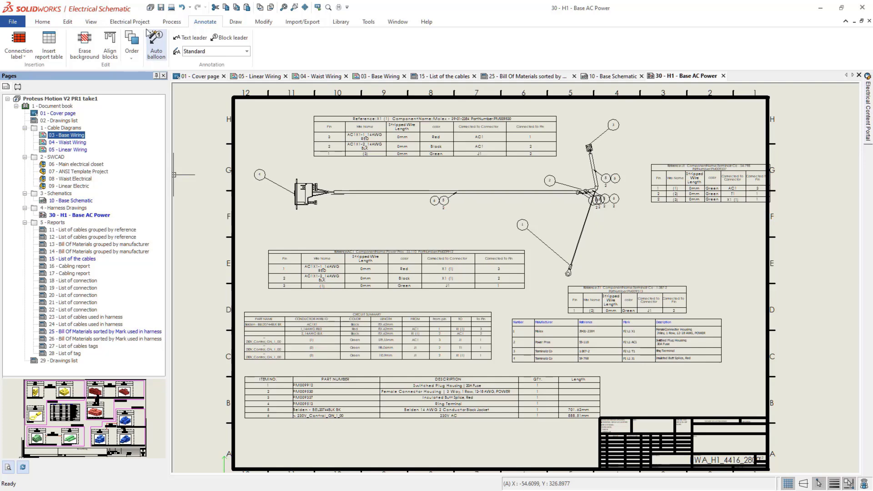
click(130, 22)
click(71, 46)
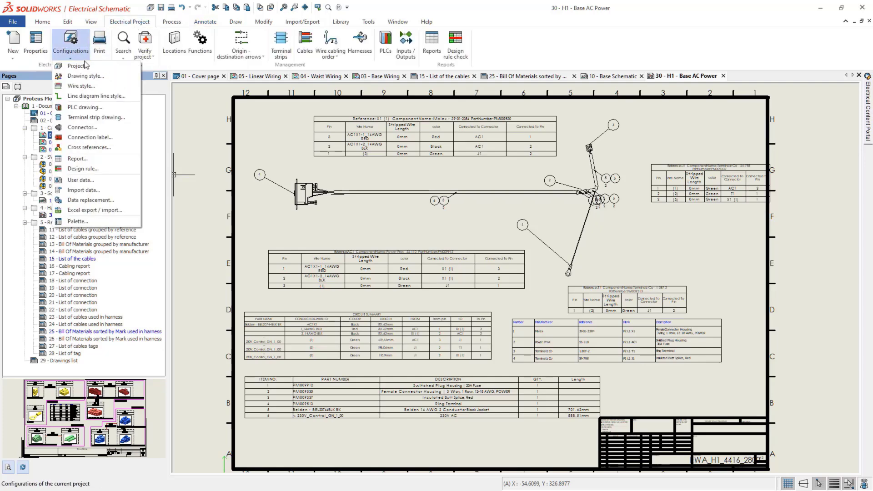
click(111, 73)
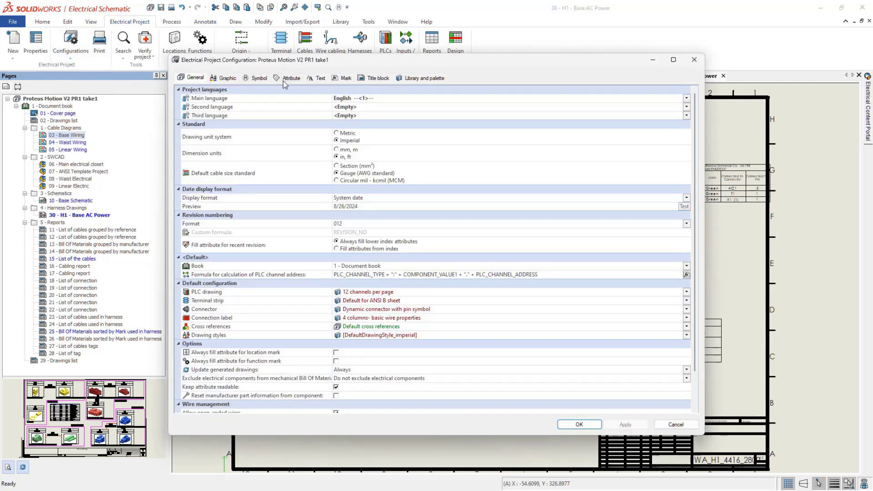
click(345, 78)
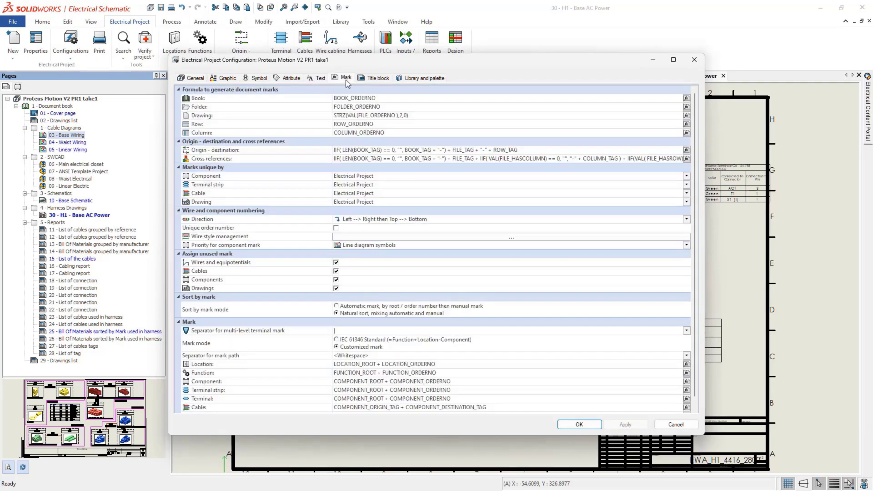
click(380, 202)
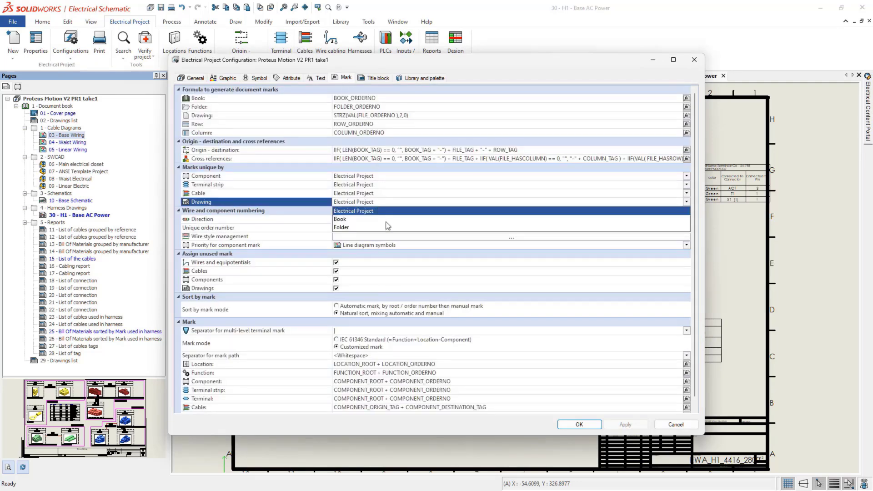
click(387, 227)
click(440, 275)
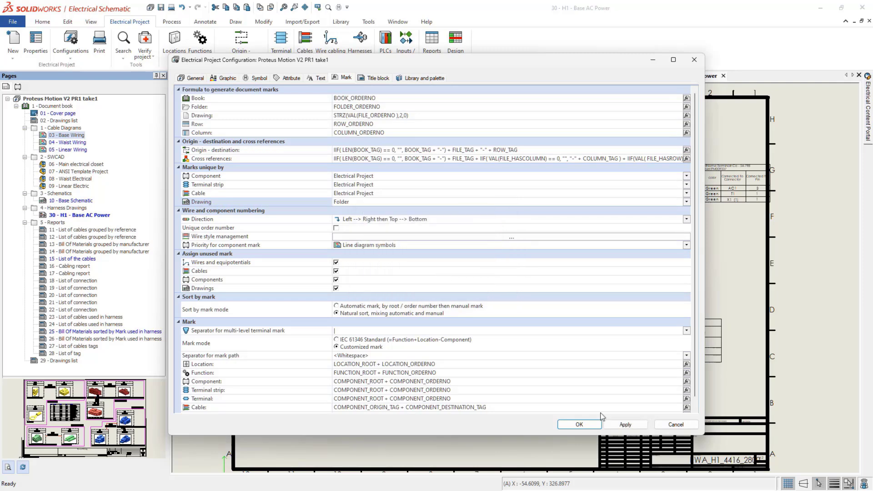
click(579, 424)
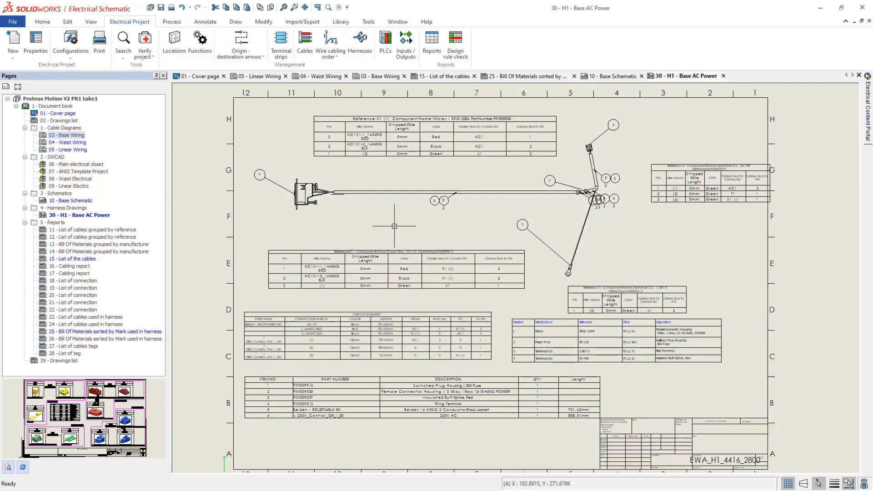
Renumber the documents of the whole project by recalculating the order numbers of books, folders and drawings.
click(174, 23)
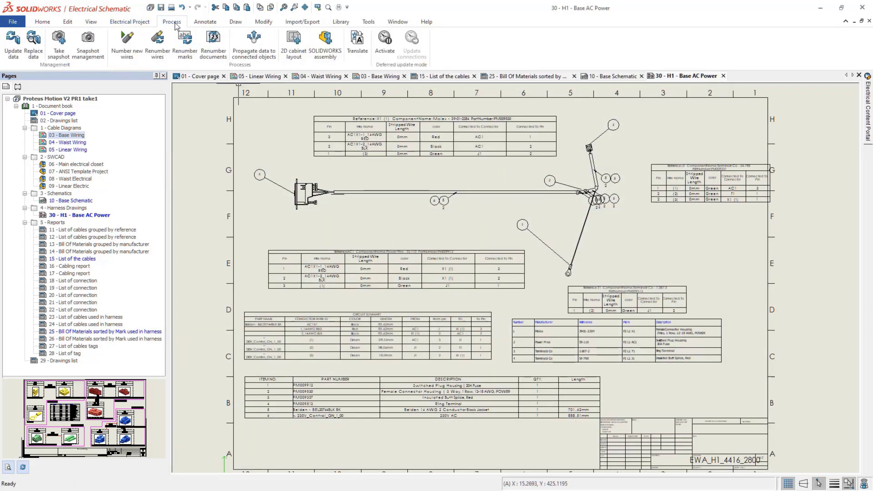
click(209, 58)
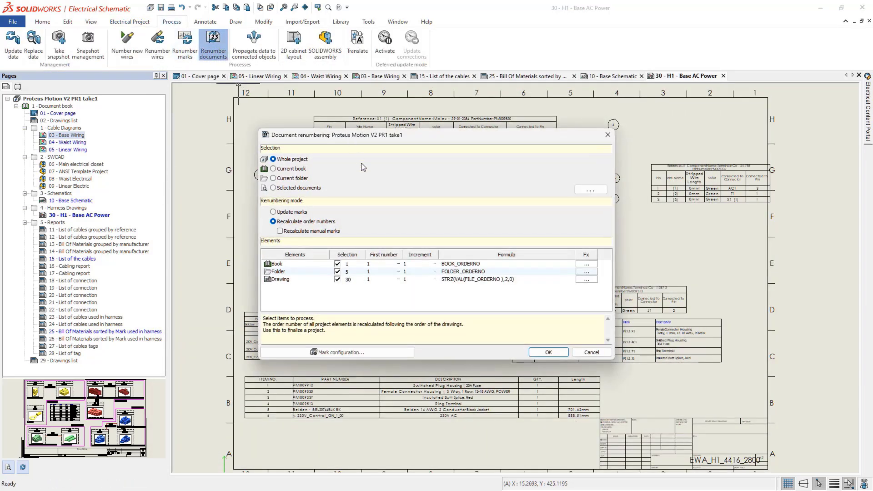
click(549, 353)
click(446, 261)
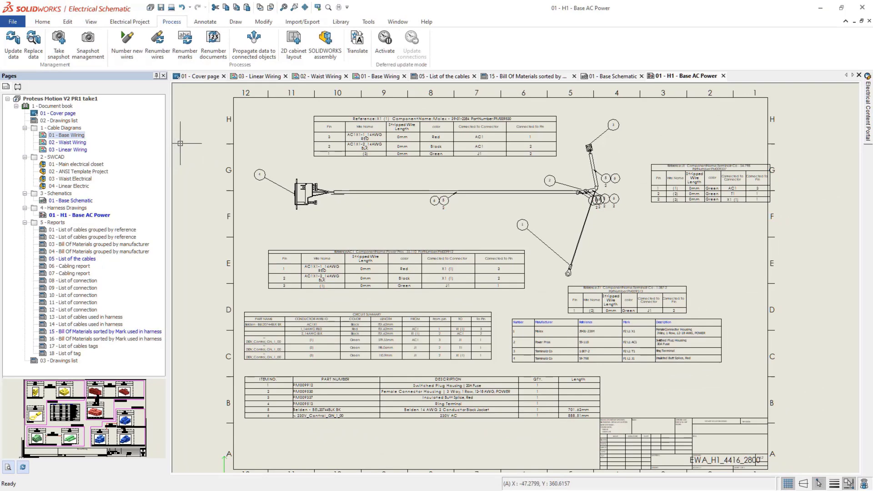
Export the project to PDF and test the AC1 plug's links on the Base Wiring and harness drawing pages.
click(298, 22)
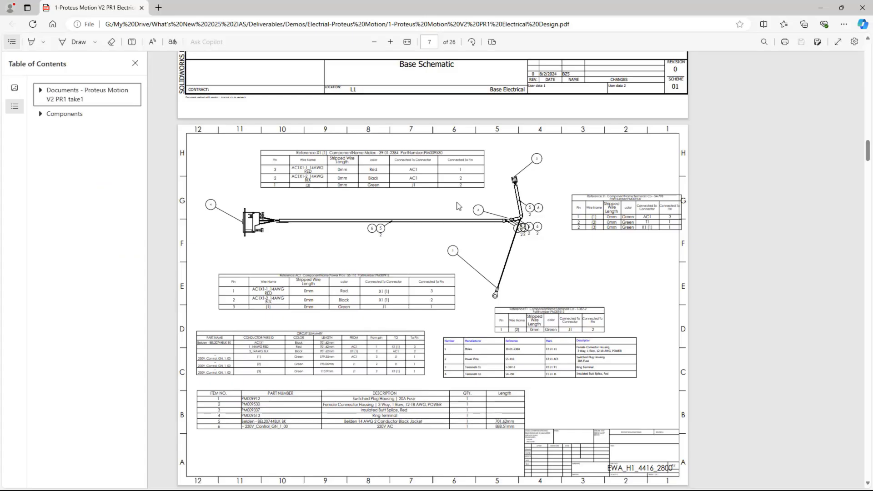
scroll(458, 206, up, 15)
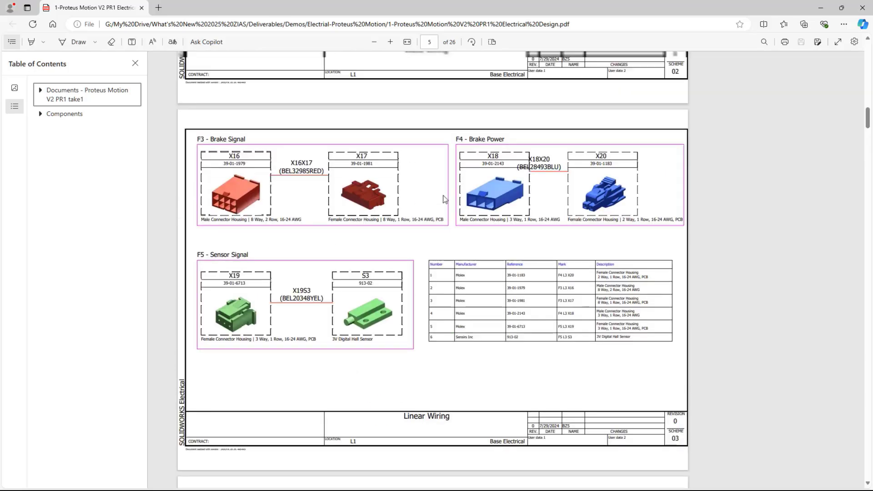
scroll(445, 199, up, 15)
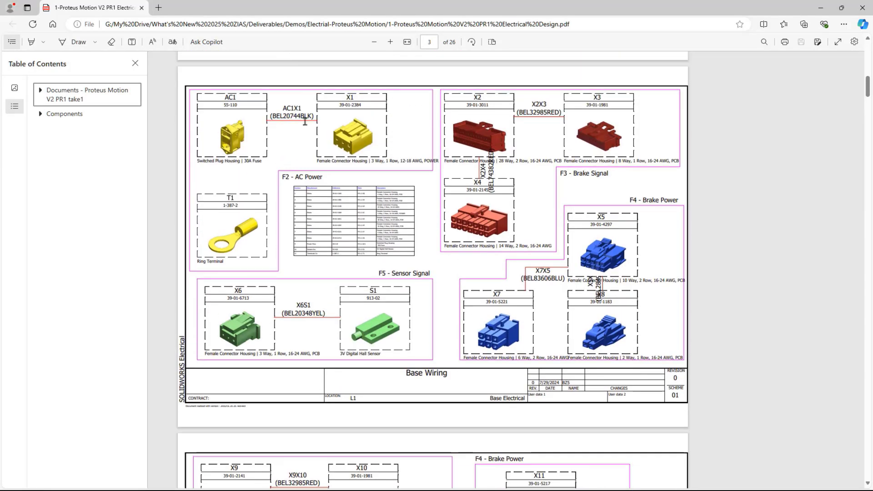
click(232, 137)
scroll(262, 150, down, 8)
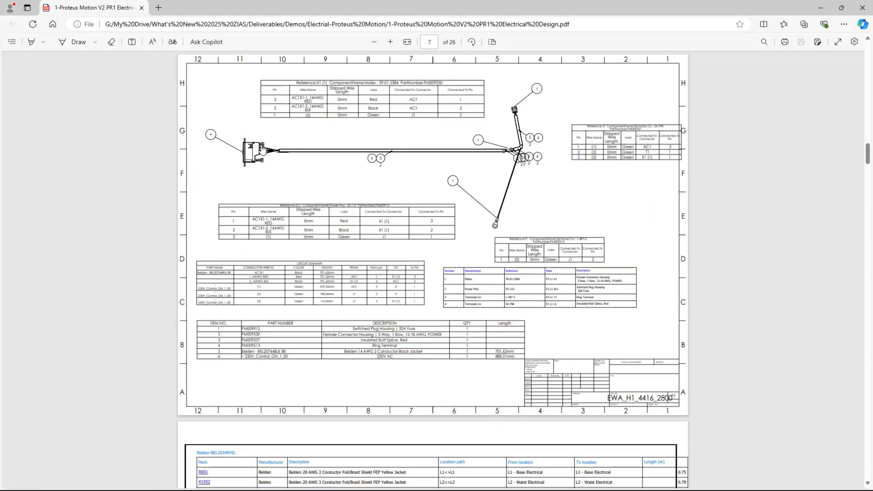
click(259, 161)
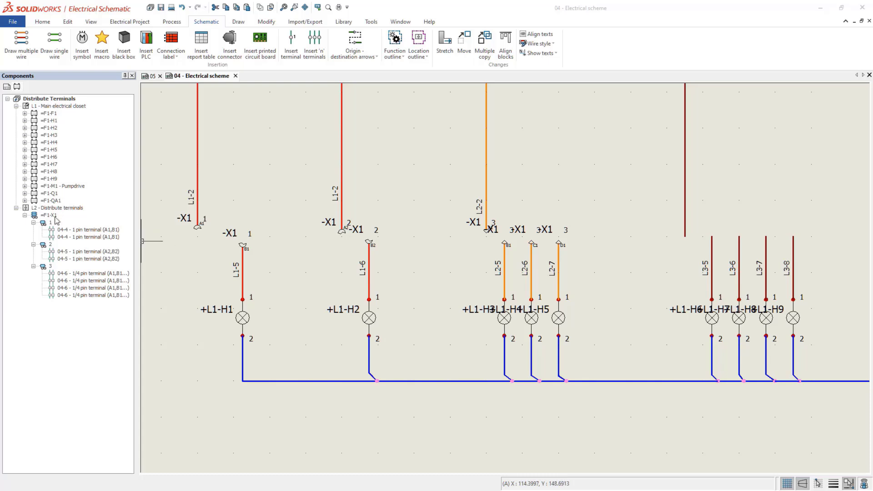
Add a terminal to terminal strip X1 and select the ISA7 part Terminal 4 for it.
click(56, 217)
right_click(57, 220)
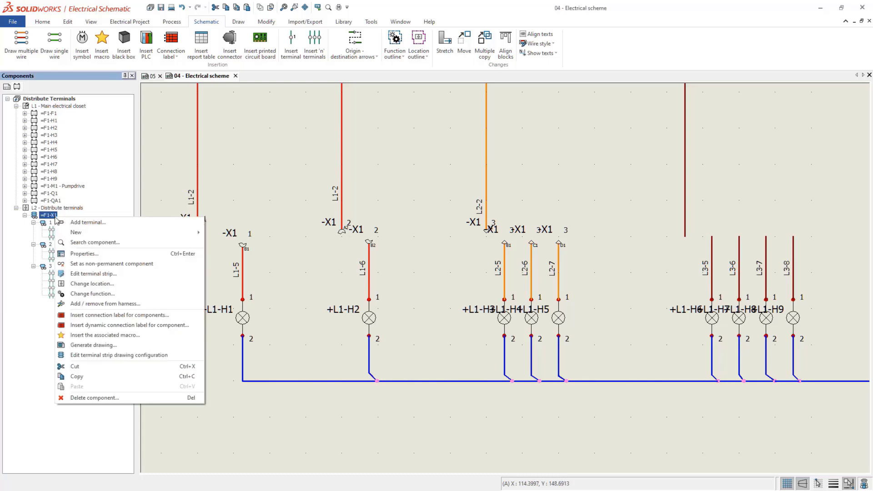
click(128, 227)
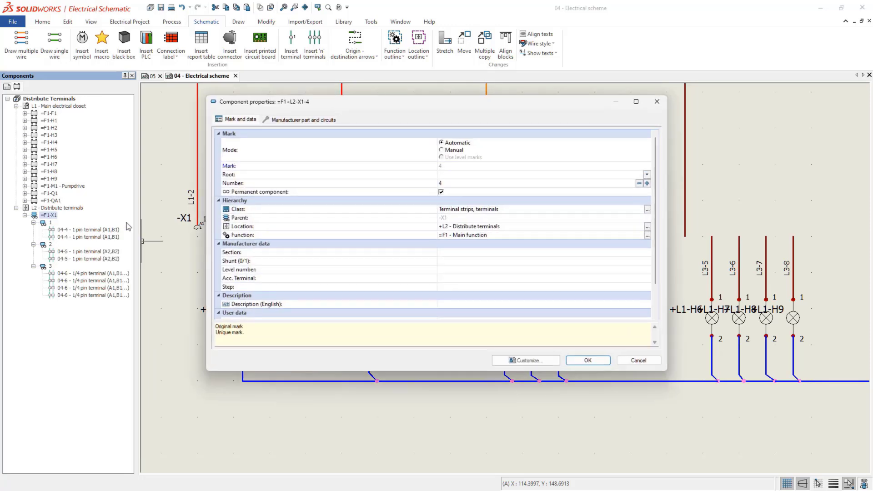
click(291, 120)
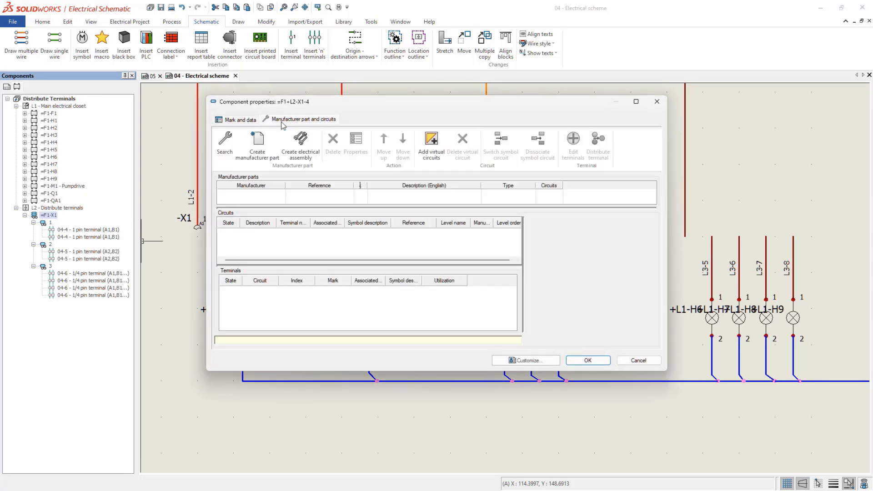
click(225, 145)
click(327, 151)
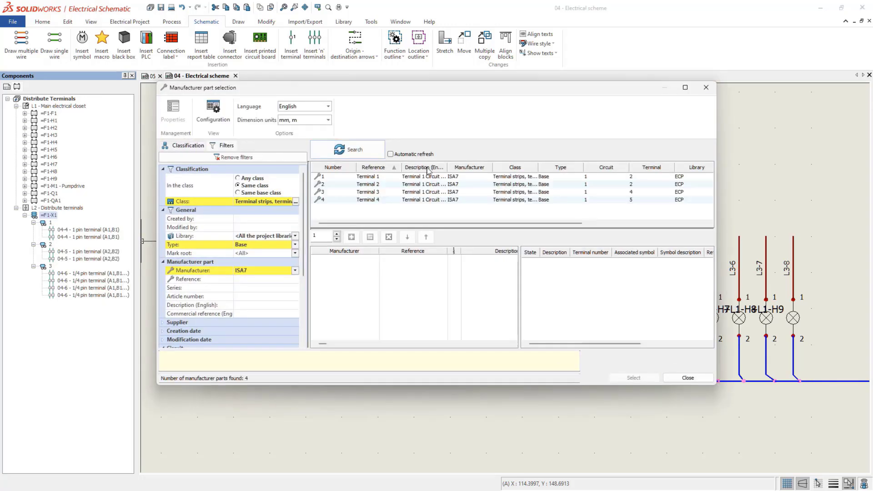
click(584, 201)
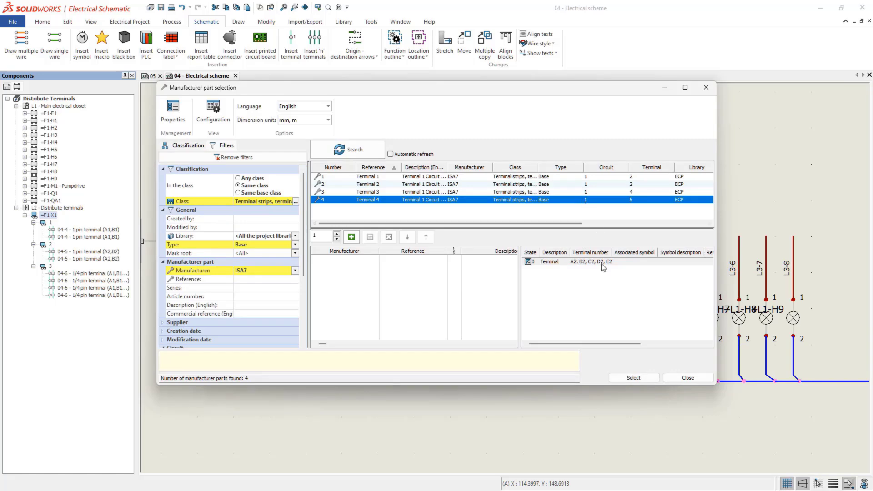
click(633, 378)
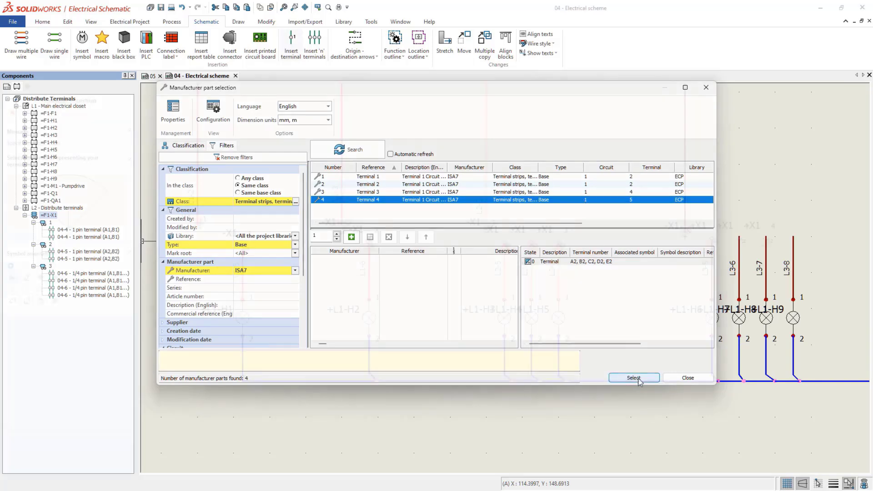
Insert a terminal at the upper end of wire L3-8 and associate it with connection point E2 of X1 terminal 4.
click(793, 236)
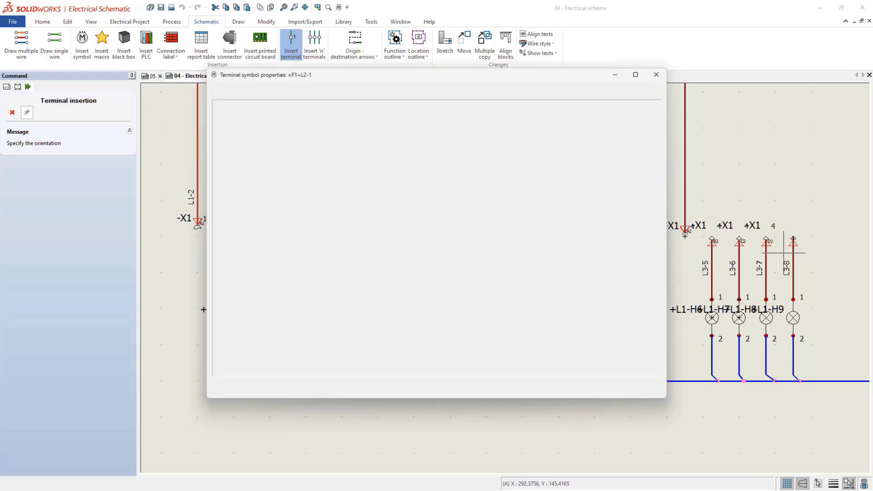
click(531, 140)
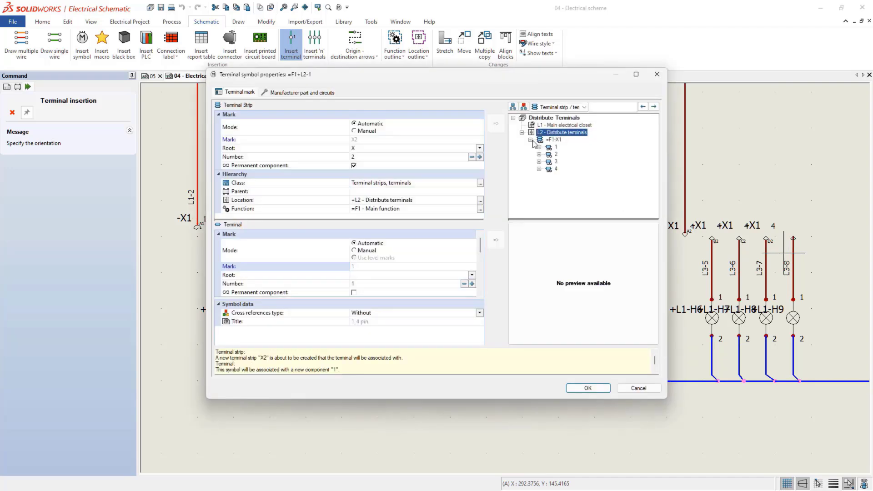
click(539, 169)
click(548, 206)
click(572, 213)
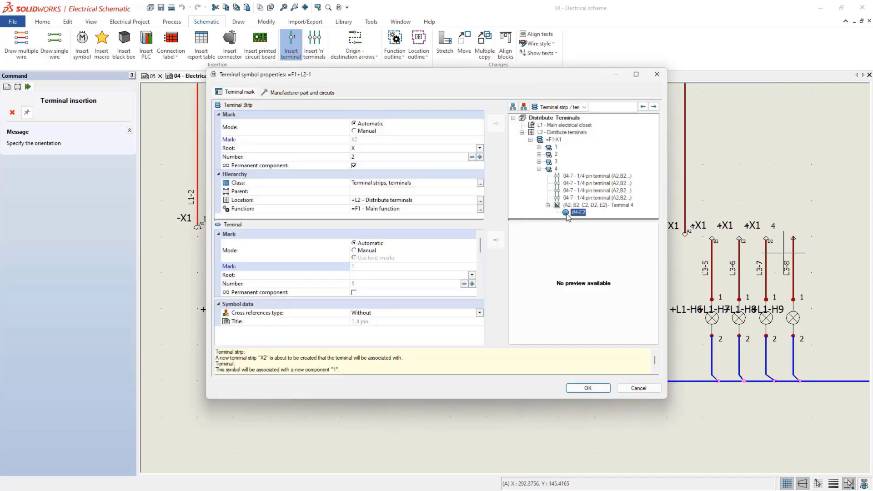
click(587, 388)
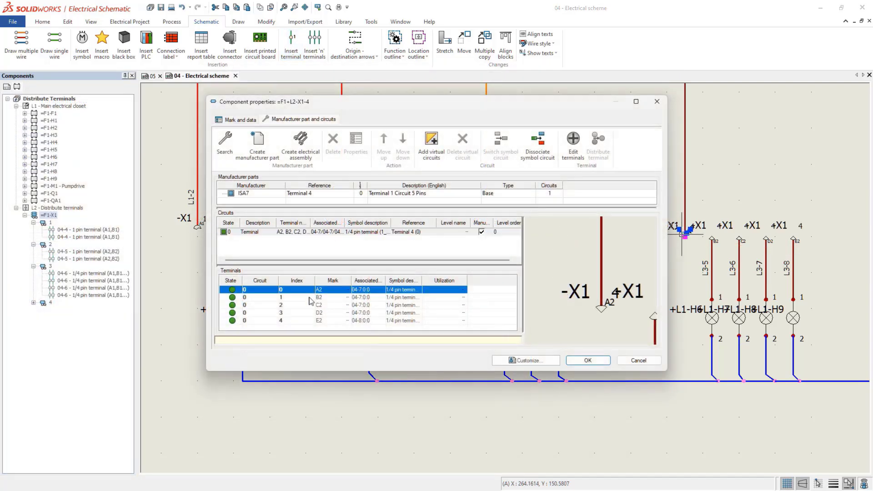
Examine the schematic previews of connection points B2, C2, D2 and E2 in the properties of X1 terminal 4.
click(311, 298)
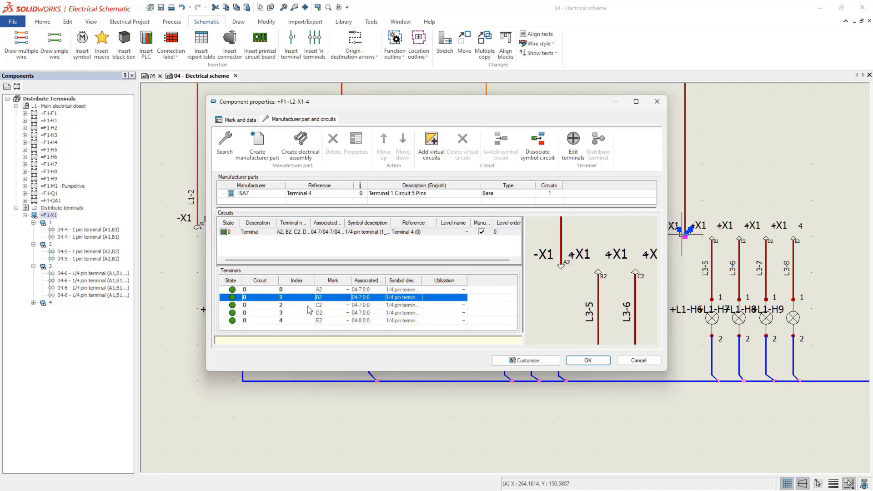
click(307, 306)
click(307, 313)
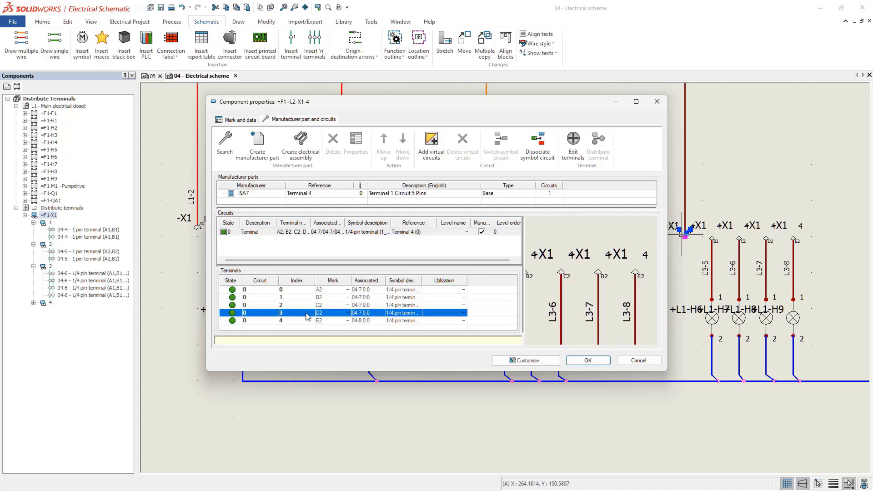
click(308, 321)
key(Return)
Set strip X1's drawing configuration to detail destination components for cables and wires, and inspect both sides of the generated strip drawing.
right_click(49, 215)
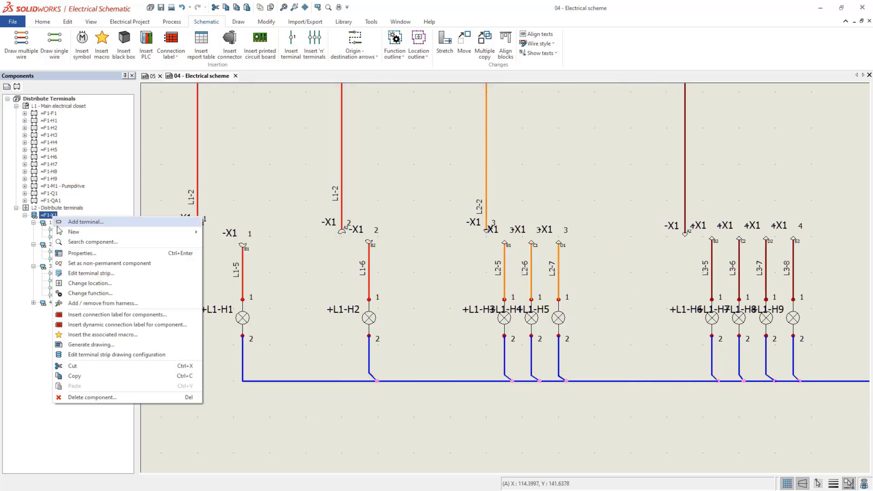
click(173, 357)
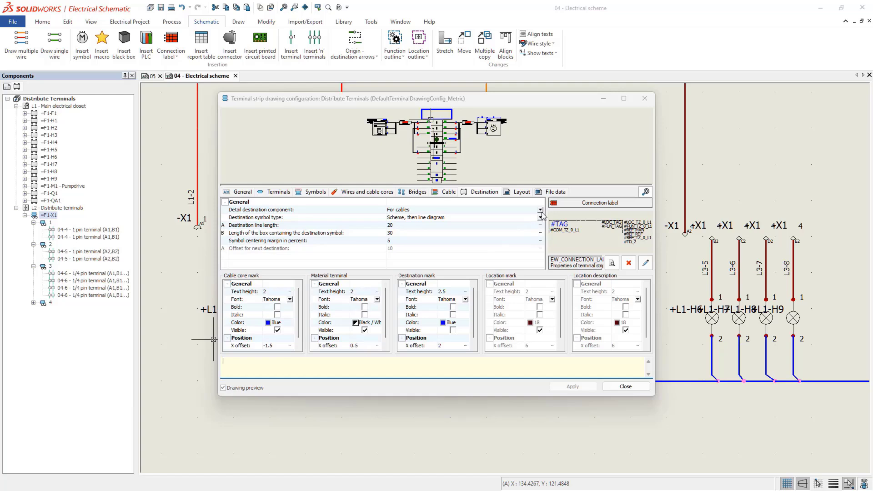
click(540, 210)
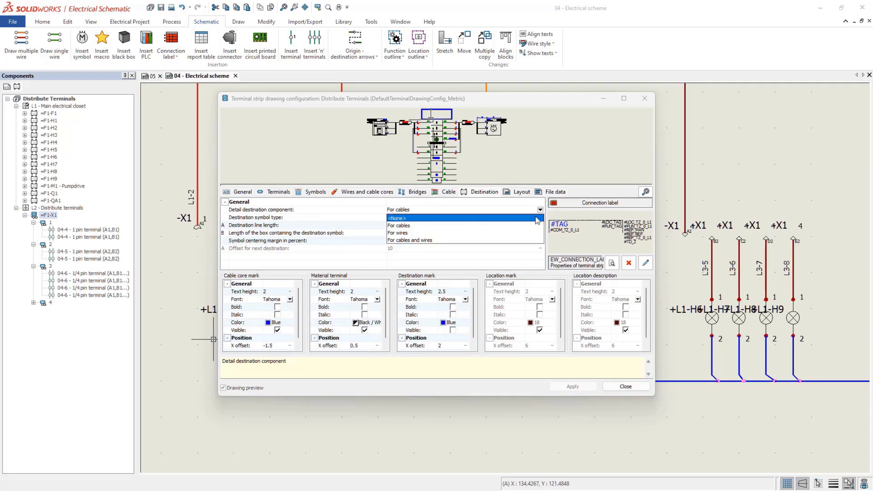
click(525, 240)
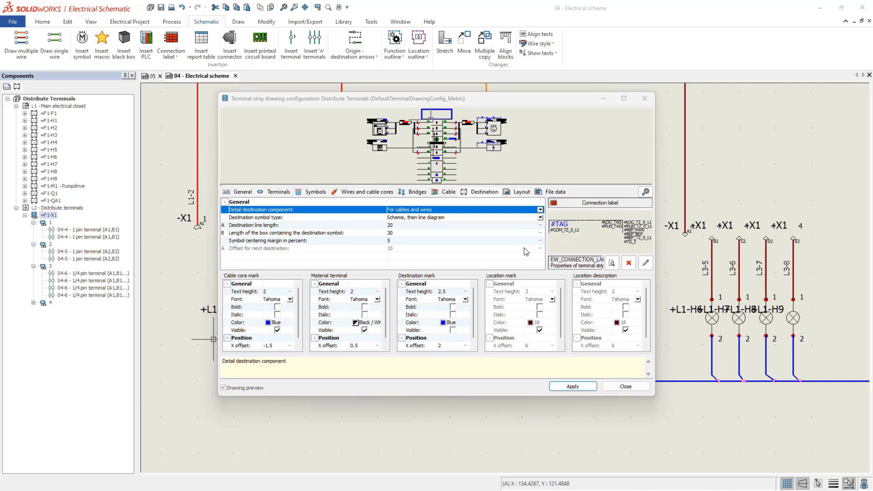
click(566, 386)
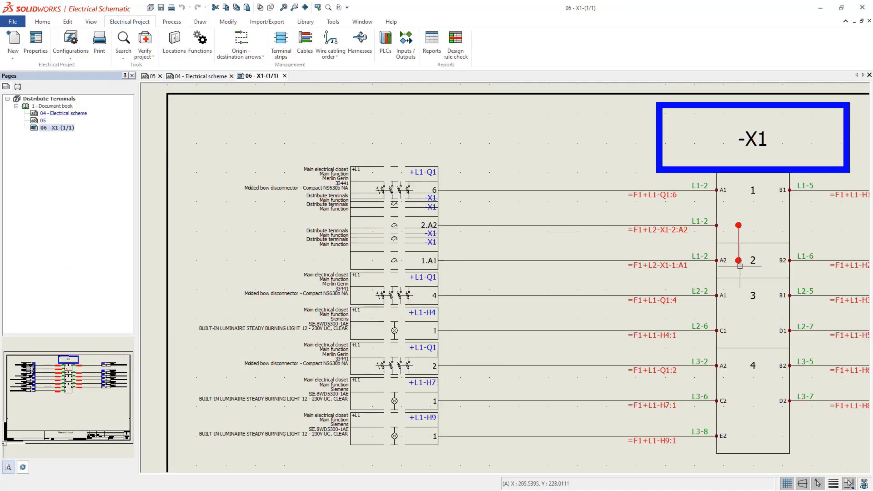
middle_drag(740, 266, 218, 263)
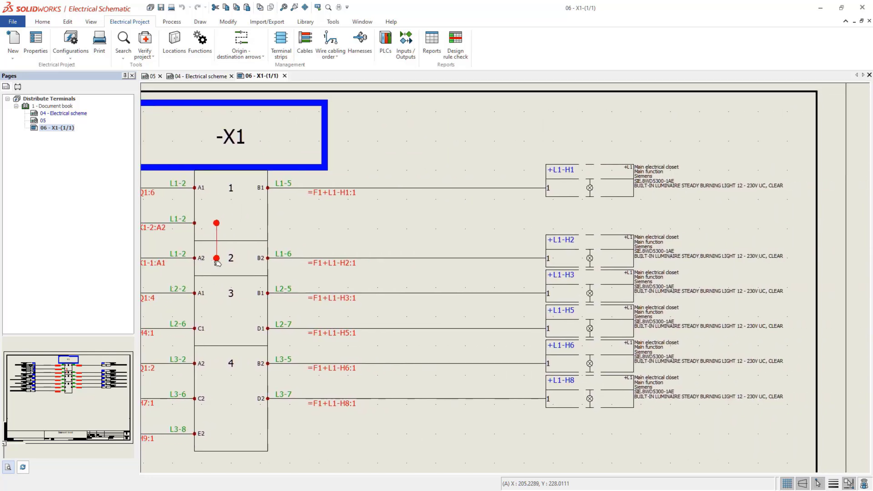